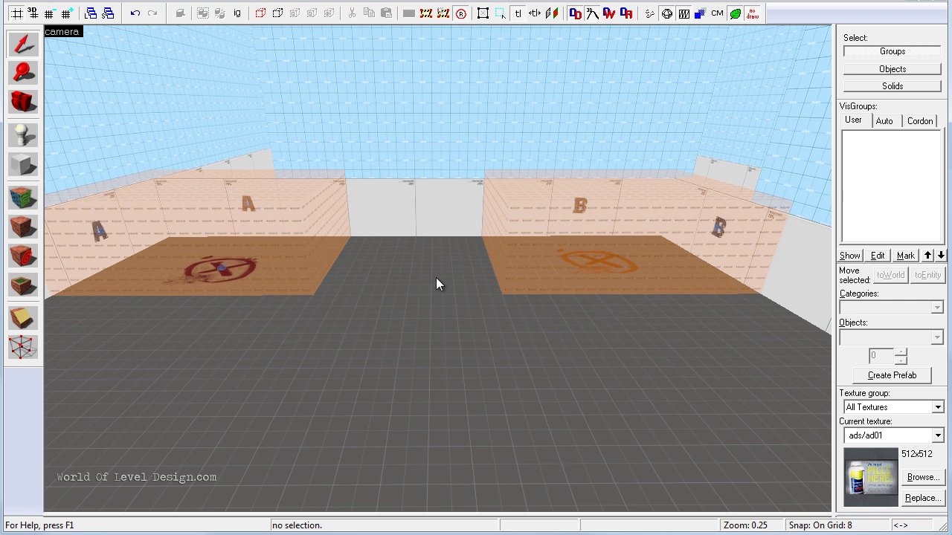
Examine the func_bomb_target volumes at Bombsite A and Bombsite B, finishing with Bombsite B selected.
click(267, 213)
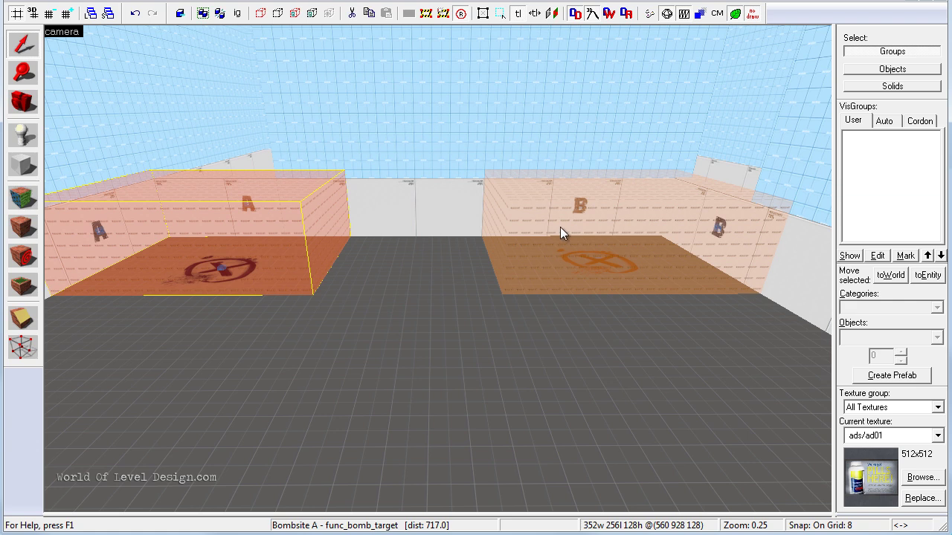
click(559, 227)
click(281, 232)
click(609, 235)
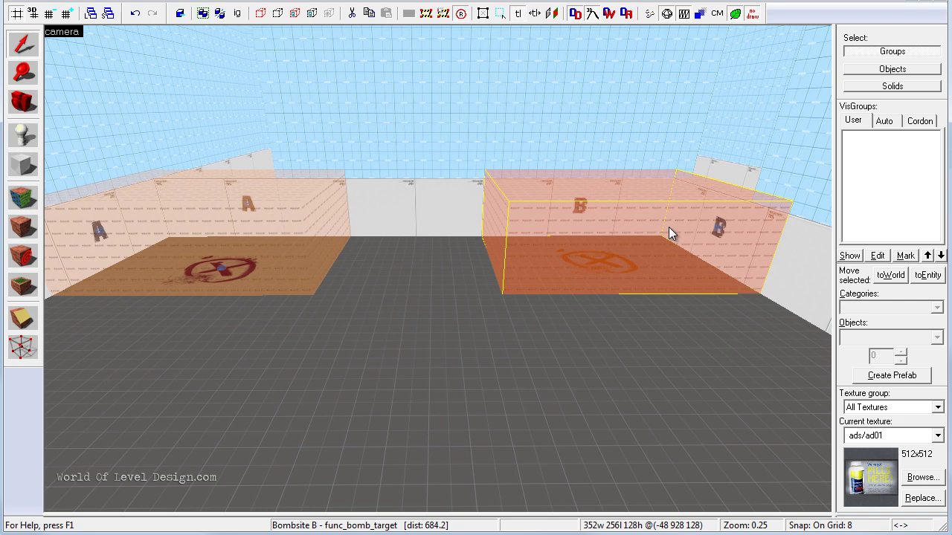
key(ctrl+shift+e)
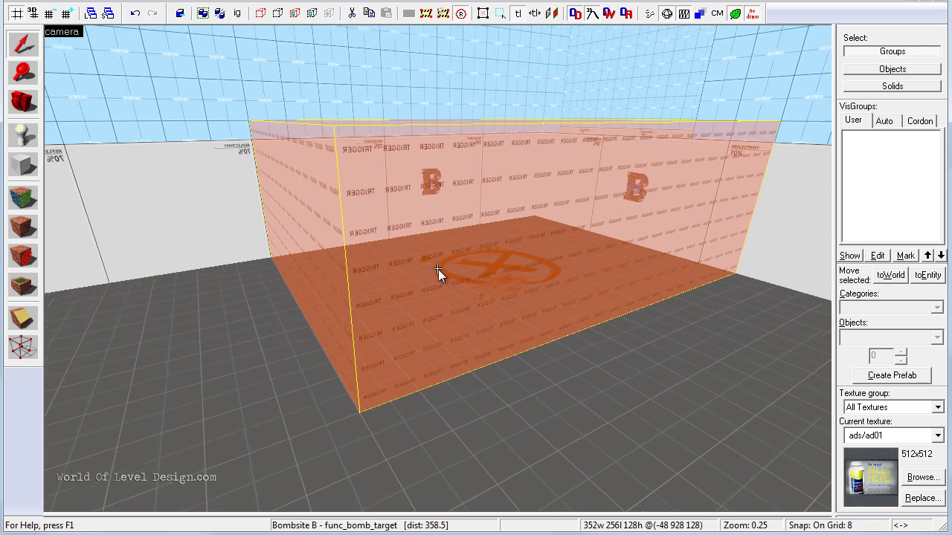
scroll(437, 269, down, 5)
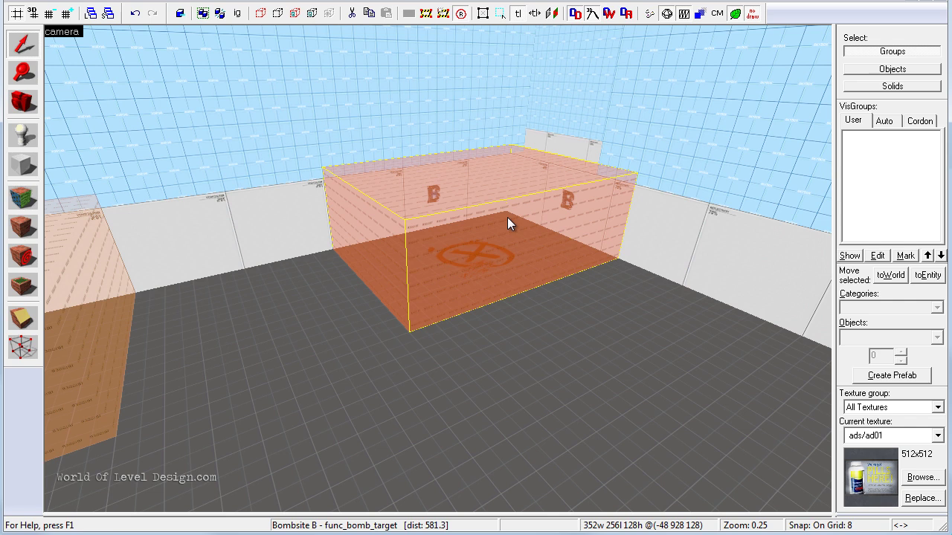
Activate the Block tool and make tools/toolstrigger the current texture, filtering the texture list by "trigger".
click(23, 167)
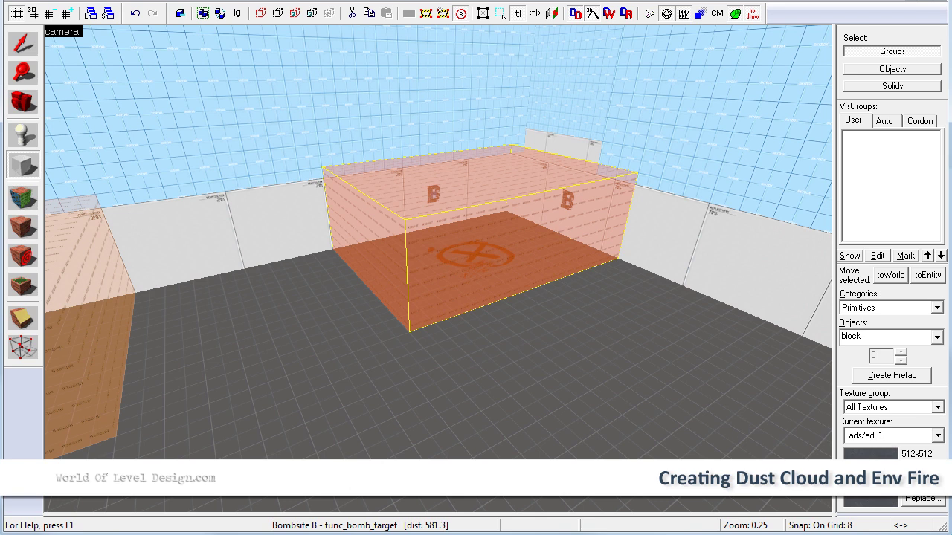
click(920, 483)
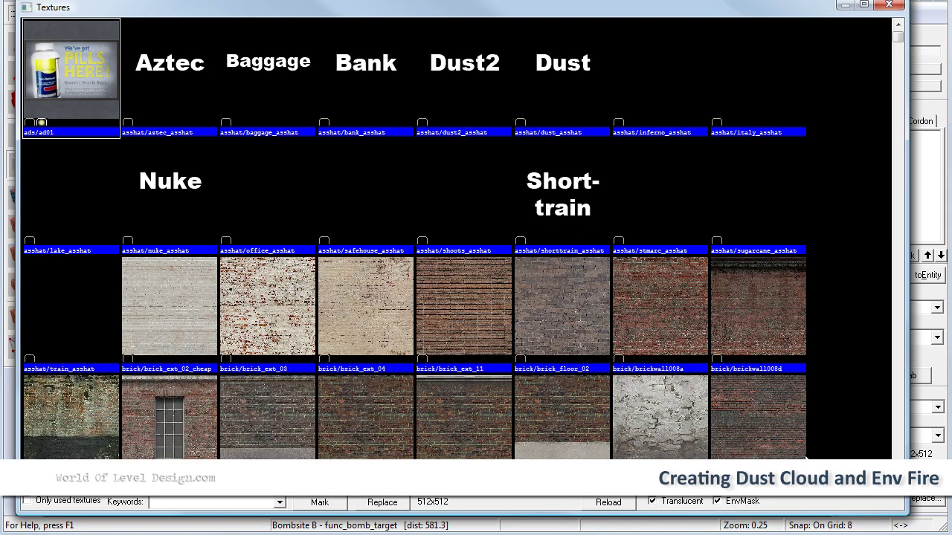
text(trigger)
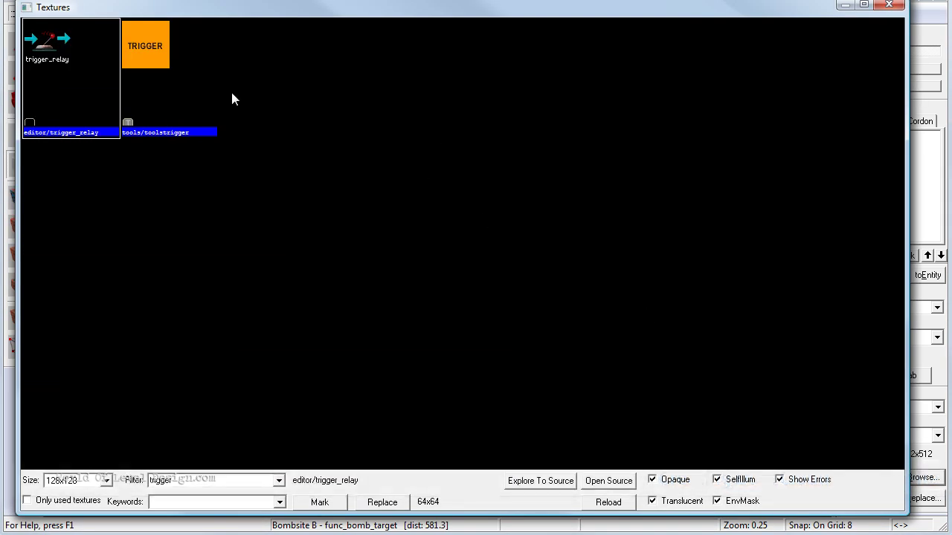
double_click(144, 53)
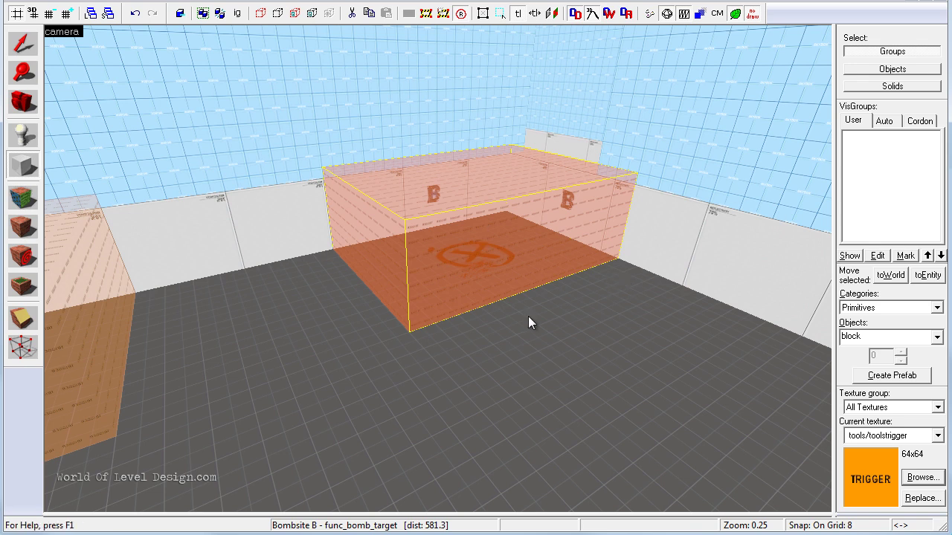
Draw a block outline about 480 wide and 320 long around Bombsite B in the 2D top view.
key(shift+z)
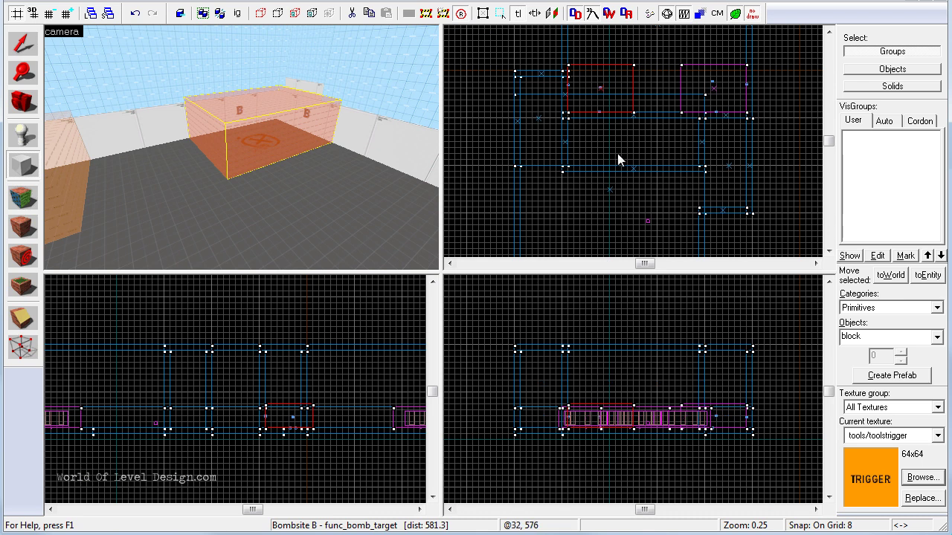
key(shift+z)
scroll(391, 192, up, 4)
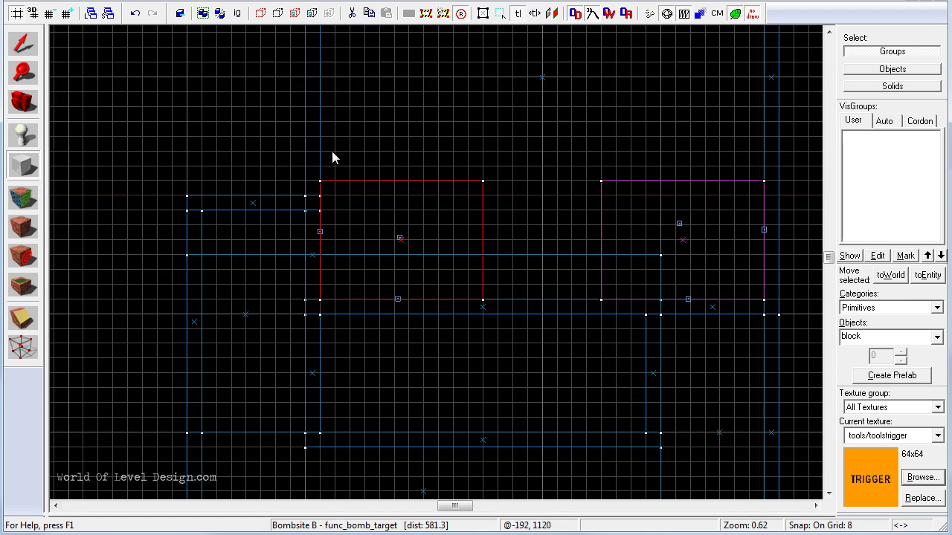
drag(320, 150, 543, 291)
Resize the block outline around Bombsite B to 256 high and 352 long in a 2D side view.
key(shift+z)
key(shift+z)
key(shift+z)
key(shift+z)
scroll(492, 318, up, 4)
scroll(661, 211, up, 4)
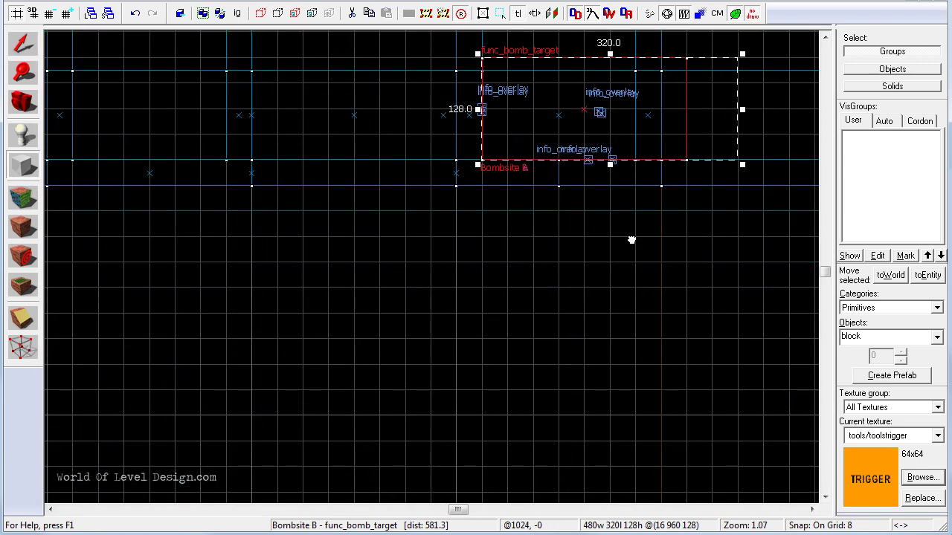
key(ctrl+e)
drag(440, 216, 440, 111)
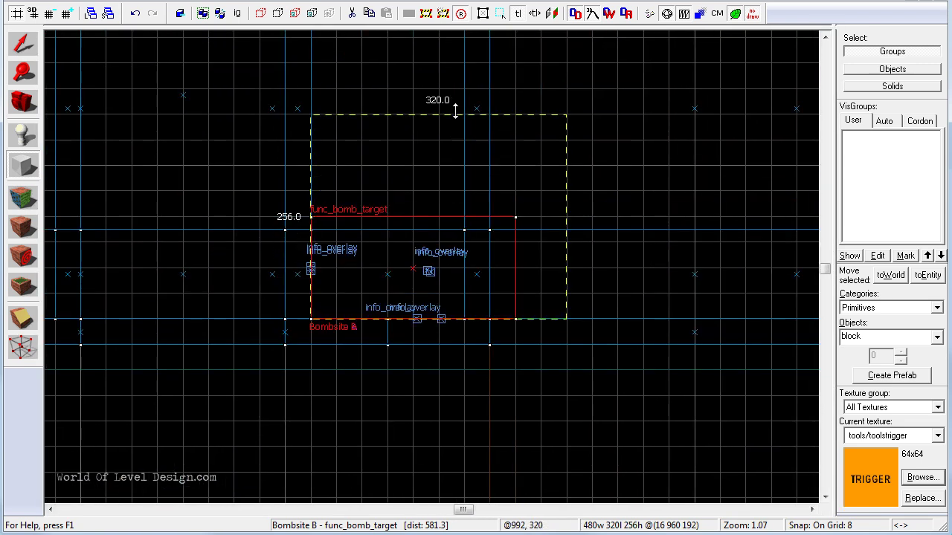
drag(573, 218, 597, 218)
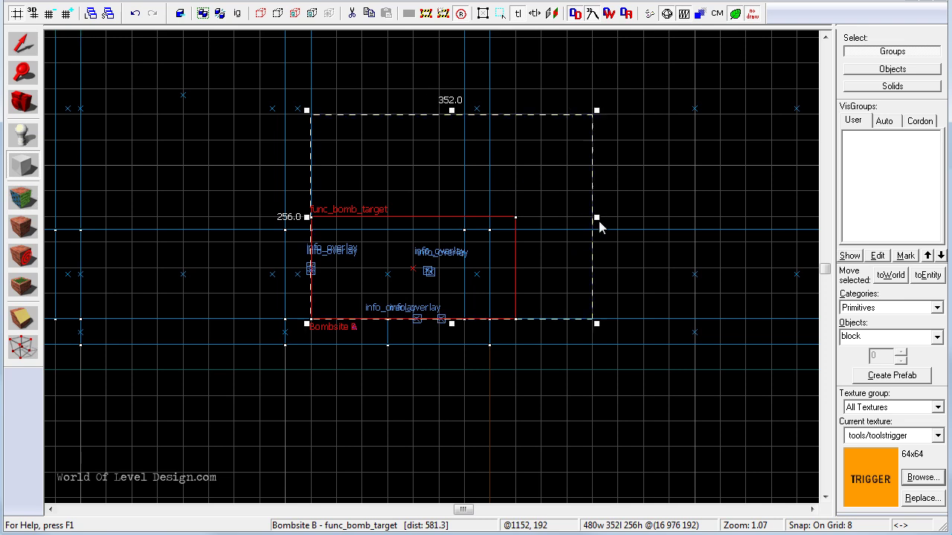
Check the outline around Bombsite B in the 3D camera view and create the trigger-textured block from it.
key(shift+z)
key(shift+z)
key(z)
key(a)
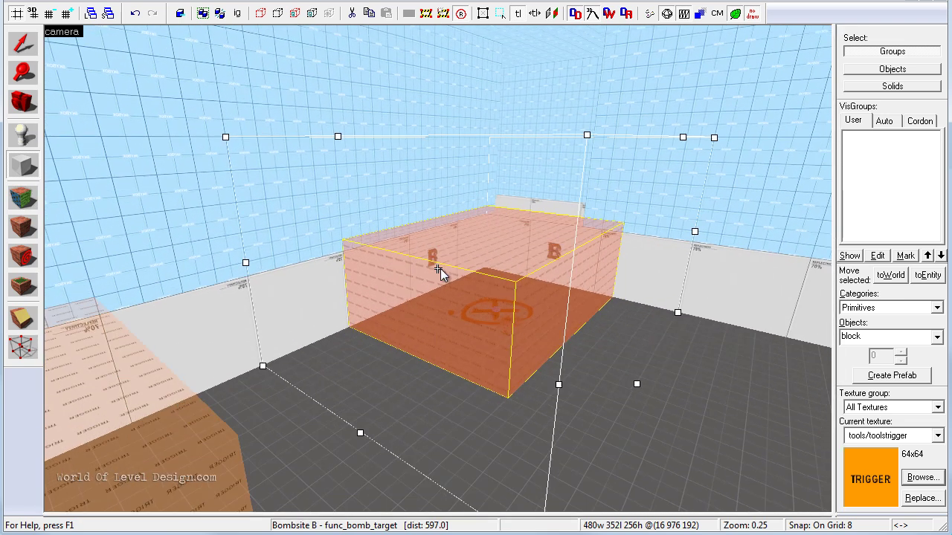
key(d)
key(a)
key(w)
key(s)
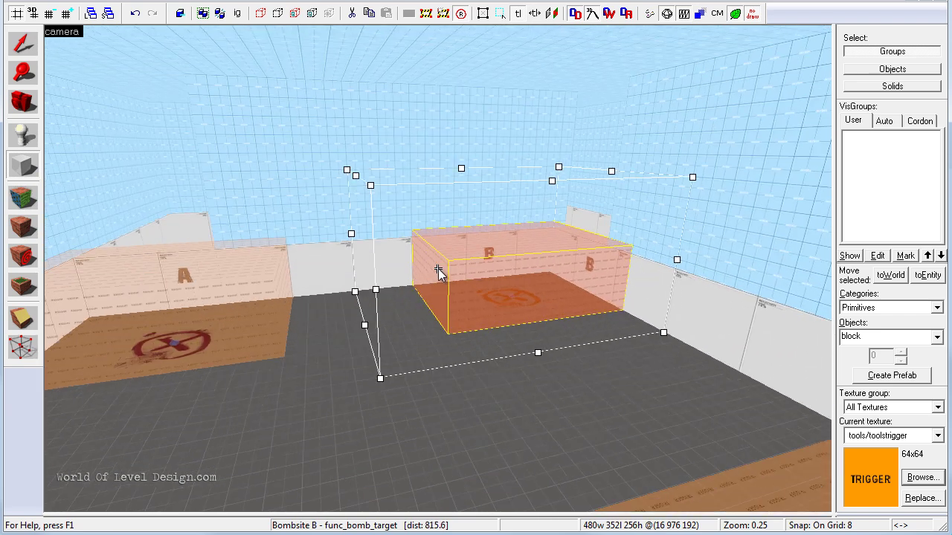
key(w)
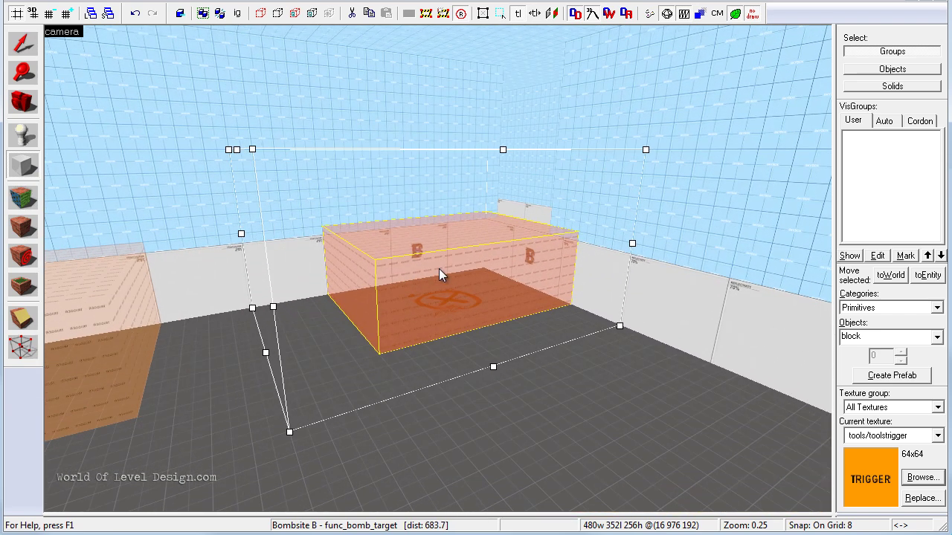
key(Return)
key(a)
key(w)
key(w)
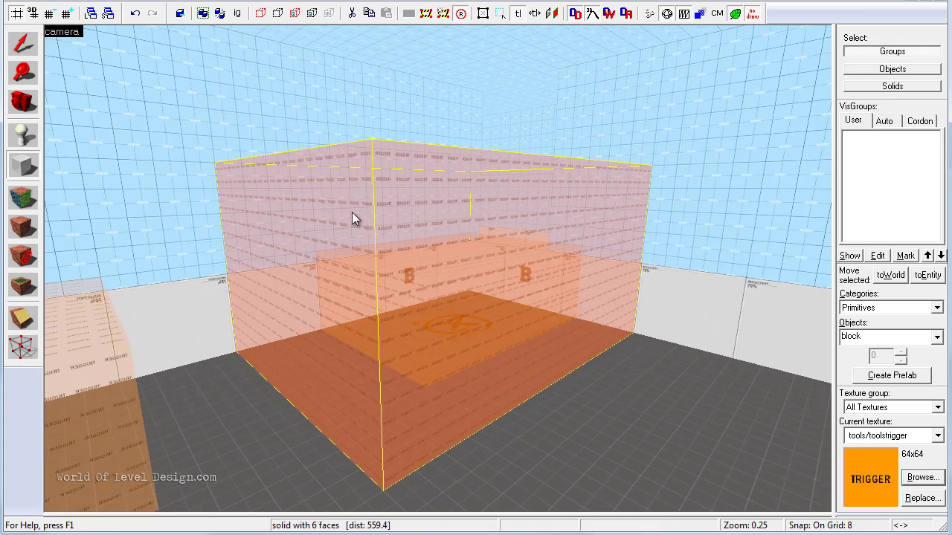
Tie the new trigger block to an entity of class func_dustcloud and apply the change.
click(23, 43)
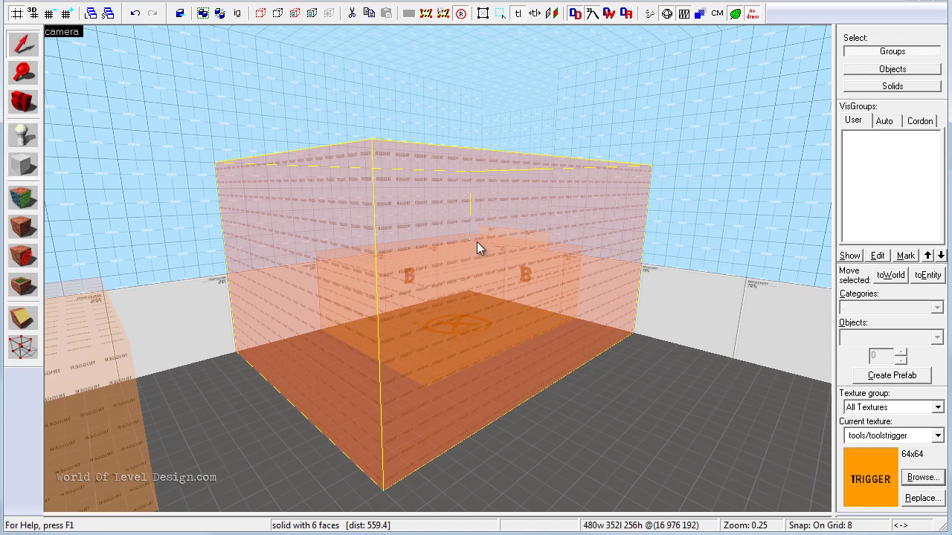
click(149, 2)
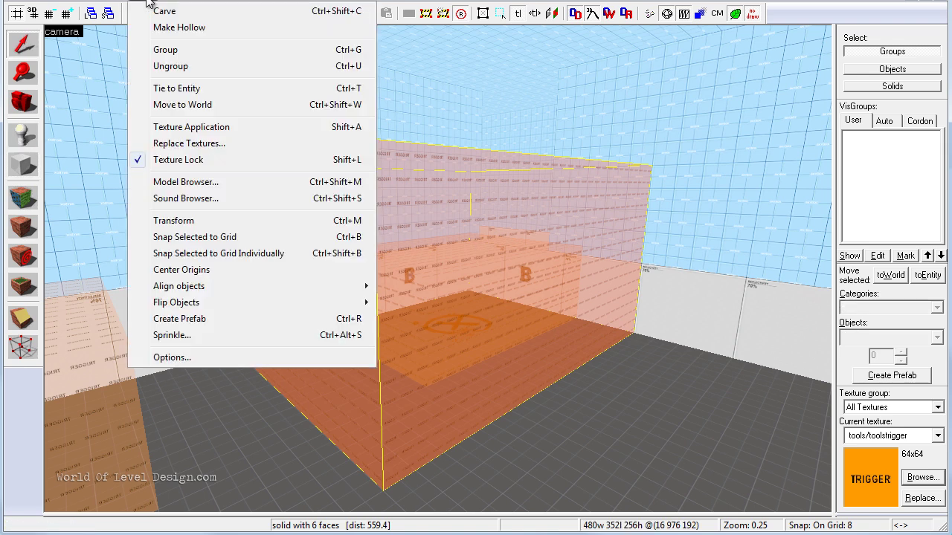
click(178, 87)
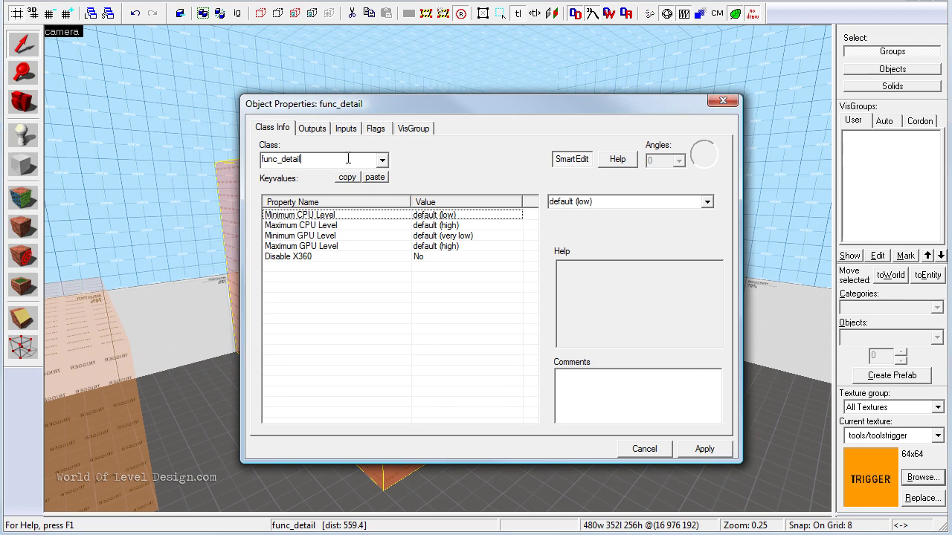
drag(347, 159, 248, 154)
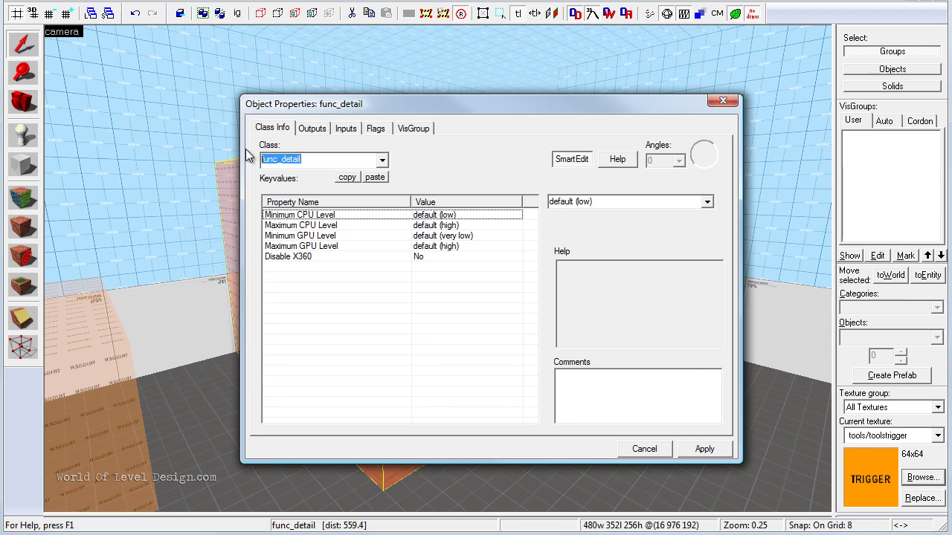
text(dus)
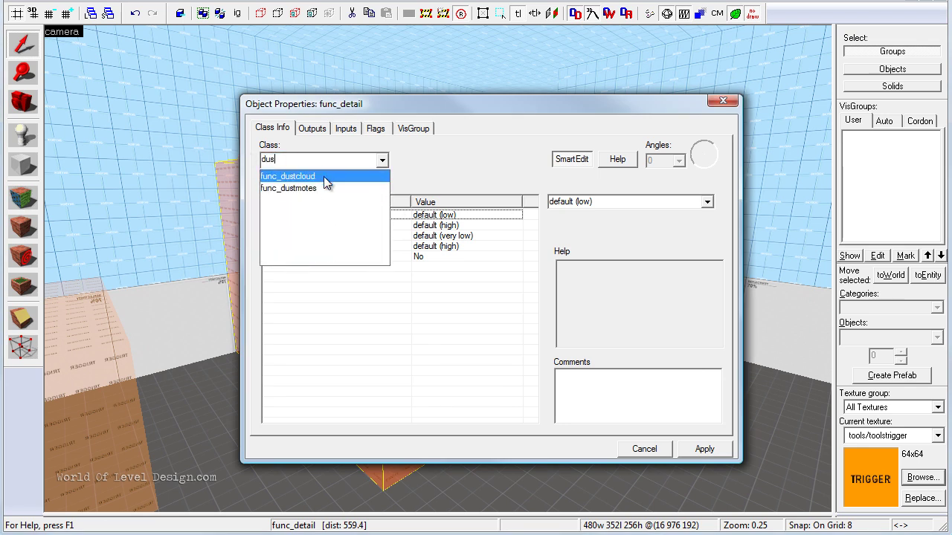
click(324, 176)
click(704, 449)
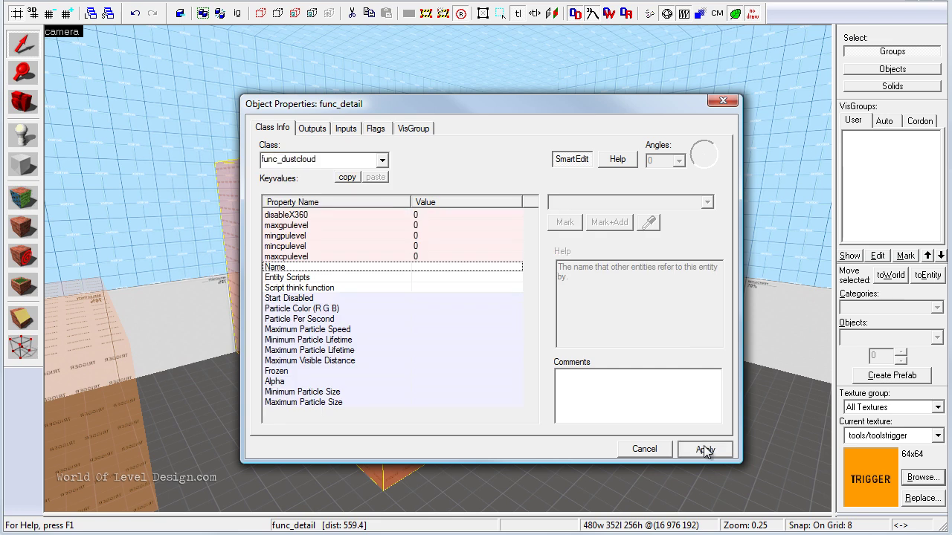
click(718, 105)
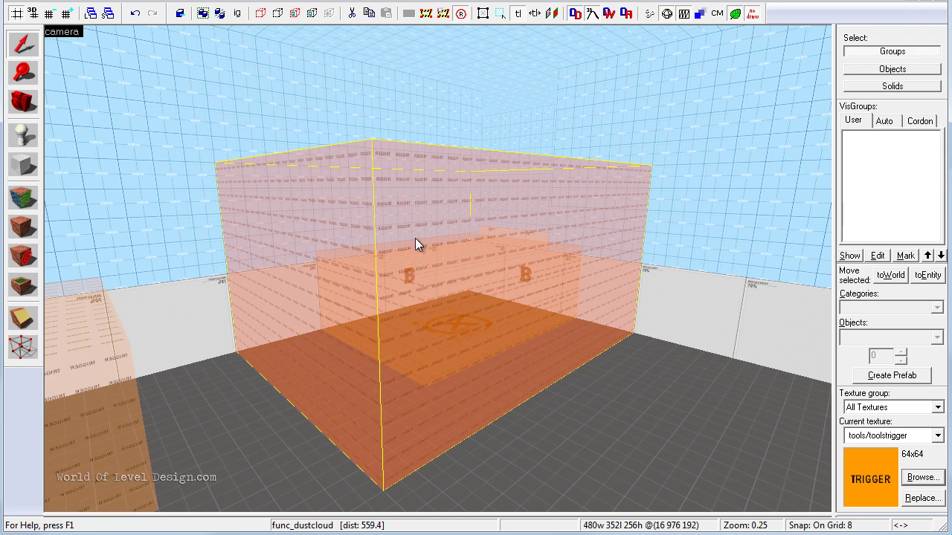
Open the func_dustcloud entity's properties and name it dustcloud_b.
key(alt+Return)
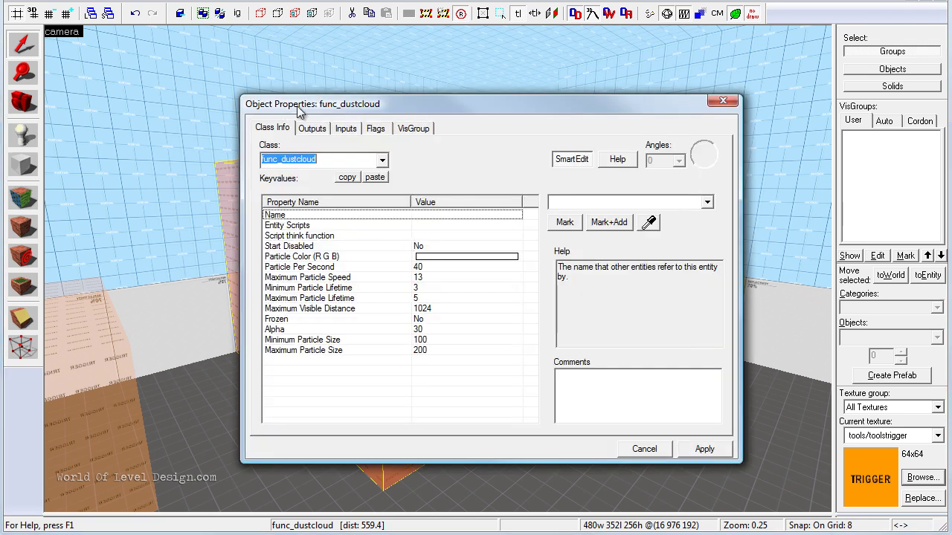
click(268, 216)
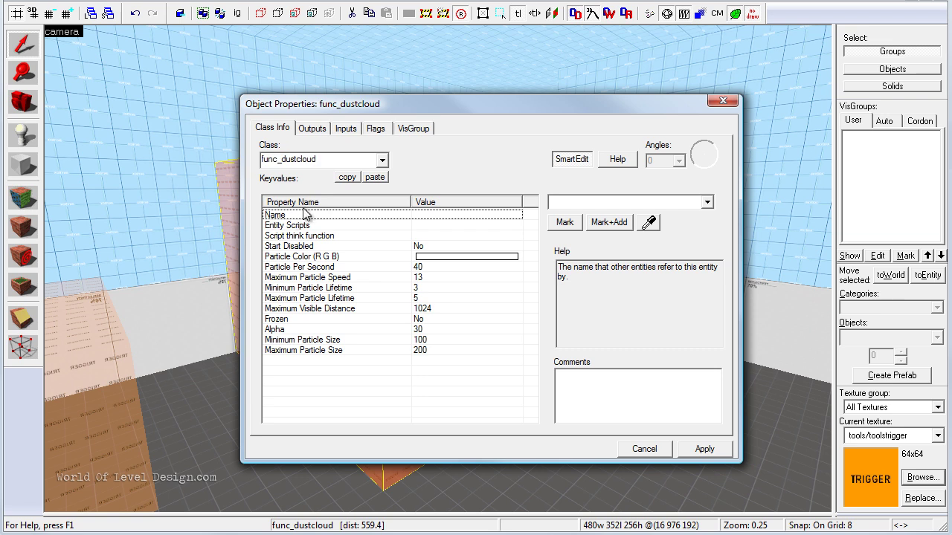
click(572, 203)
text(dust)
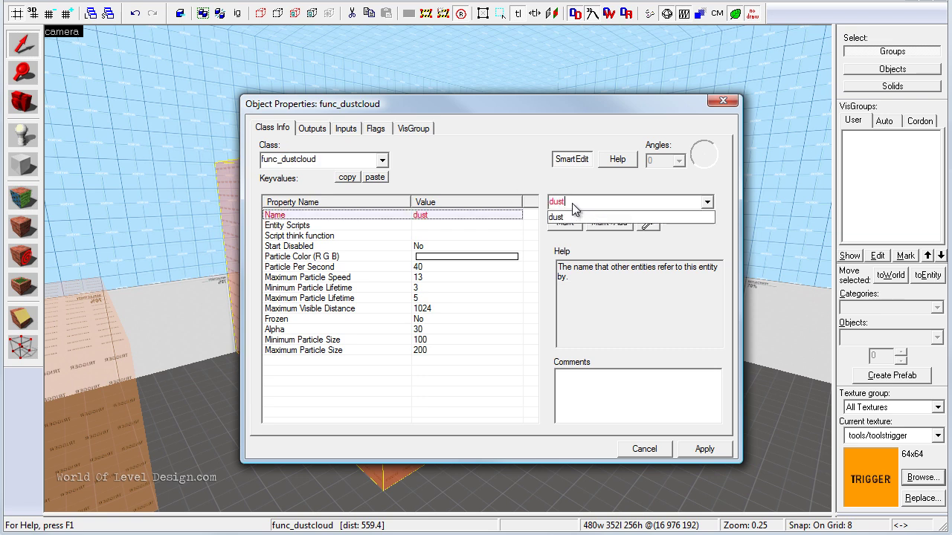
text(coloud_b)
click(704, 449)
click(704, 449)
Set the dust cloud's Start Disabled property to Yes.
click(427, 246)
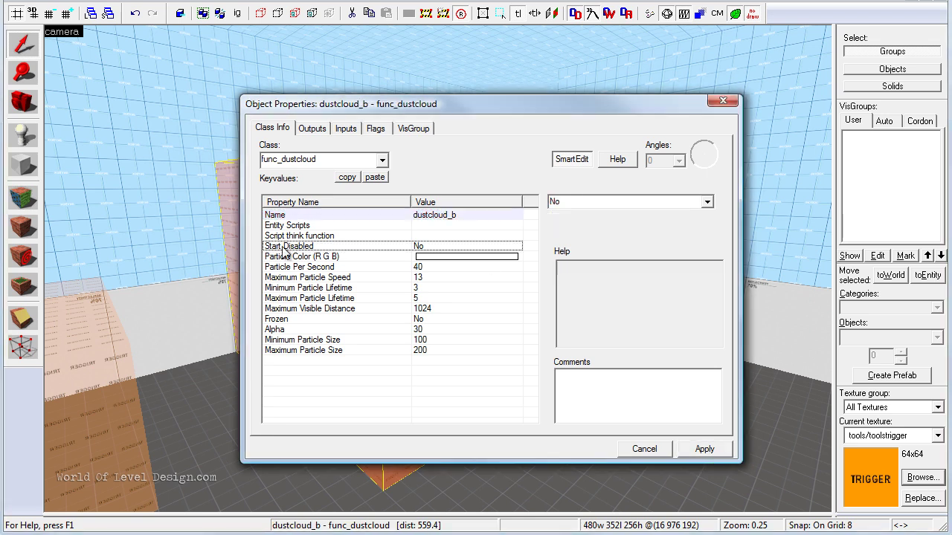
click(694, 205)
click(613, 218)
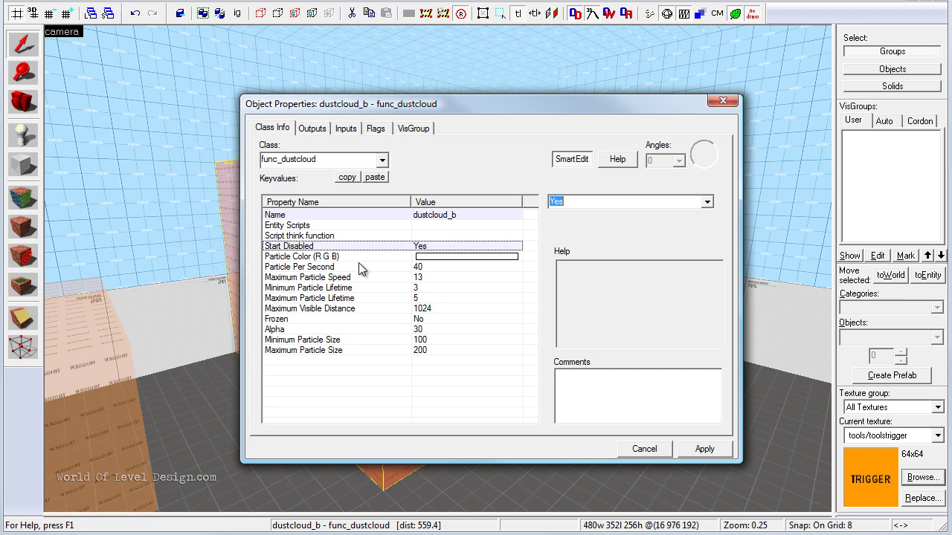
Change the dust cloud's Particle Color to a sandy brown with red 181, green 167 and blue 91.
click(359, 257)
click(575, 233)
drag(517, 217, 513, 268)
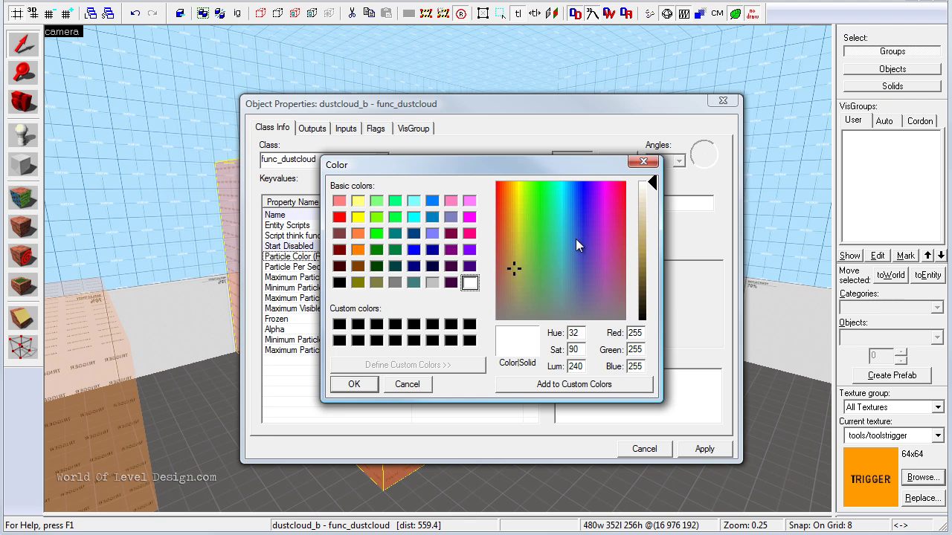
drag(649, 193, 650, 247)
drag(514, 273, 514, 268)
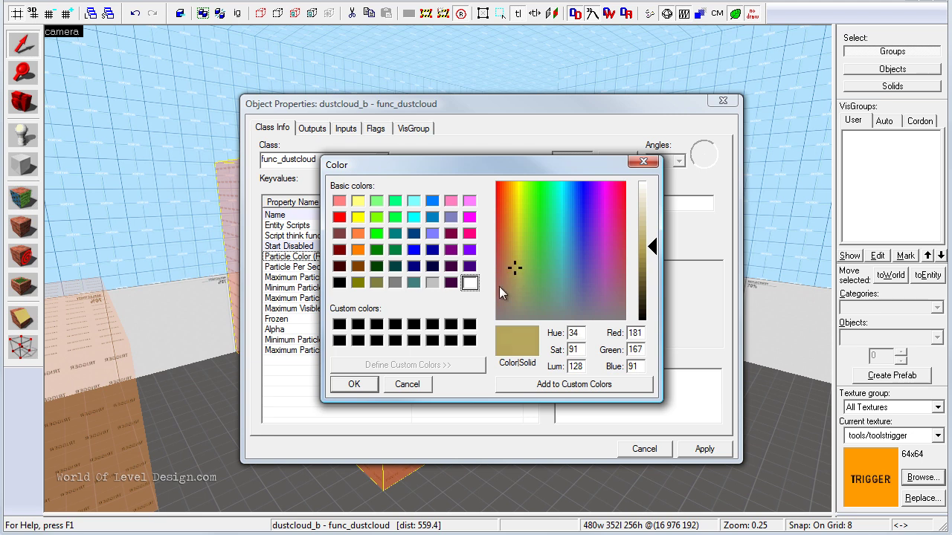
click(355, 385)
Set the dust cloud's Alpha to 100, Minimum Particle Size to 64 and Maximum Particle Size to 128, and apply.
click(444, 329)
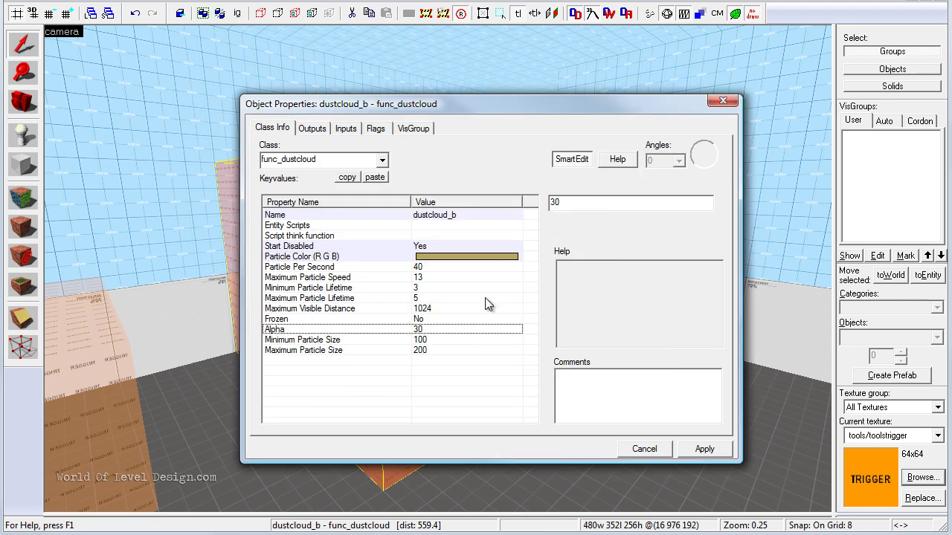
text(100)
key(Return)
drag(552, 206, 551, 204)
text(64)
click(446, 350)
drag(583, 207, 540, 213)
text(128)
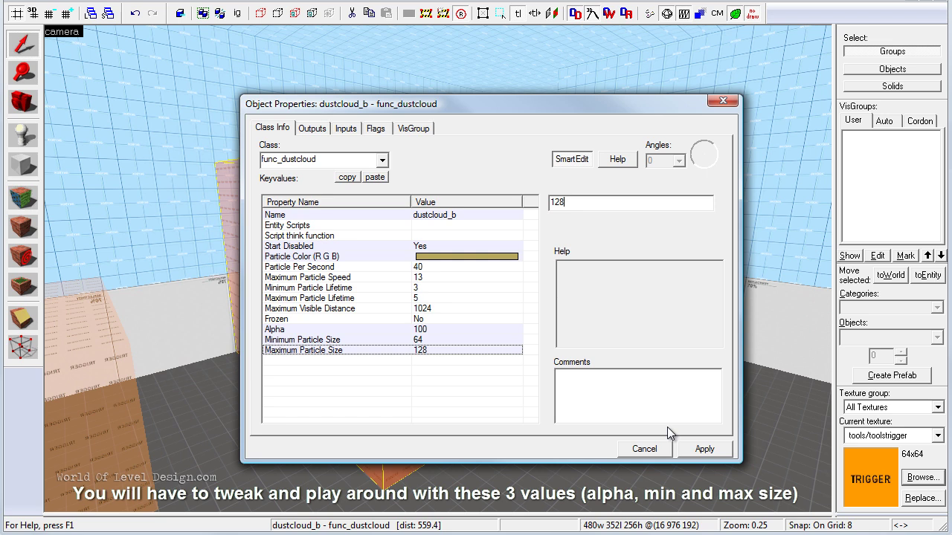
click(714, 448)
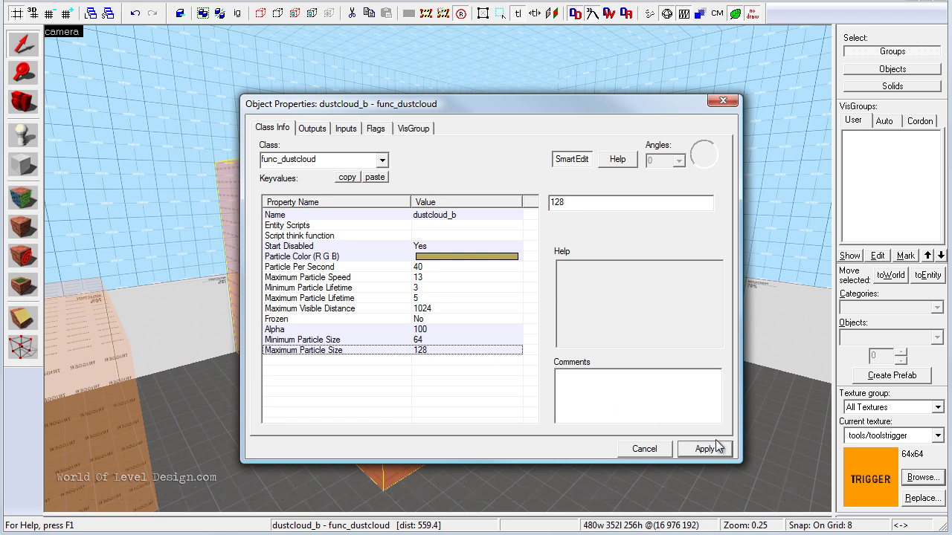
click(723, 103)
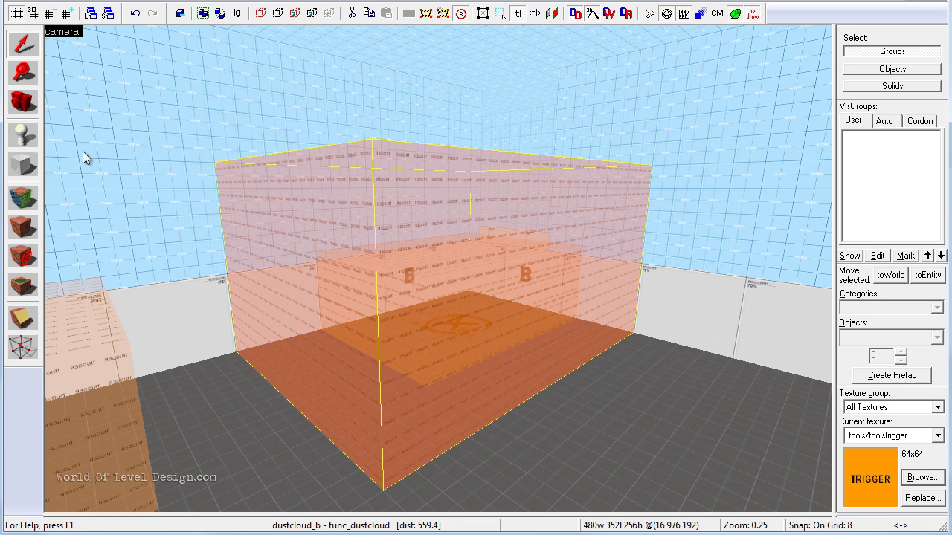
Place an env_fire entity at the centre of the red X on Bombsite B's floor.
click(23, 136)
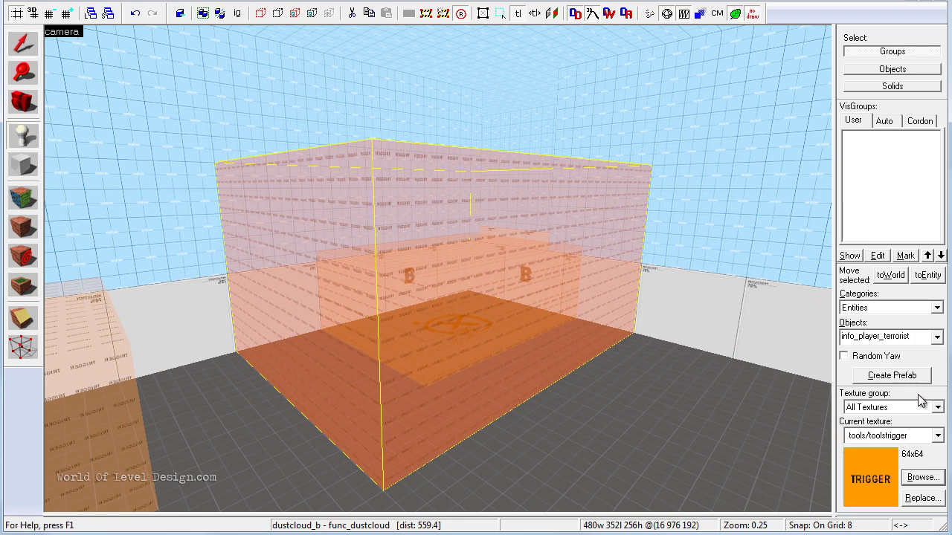
click(927, 337)
text(fire)
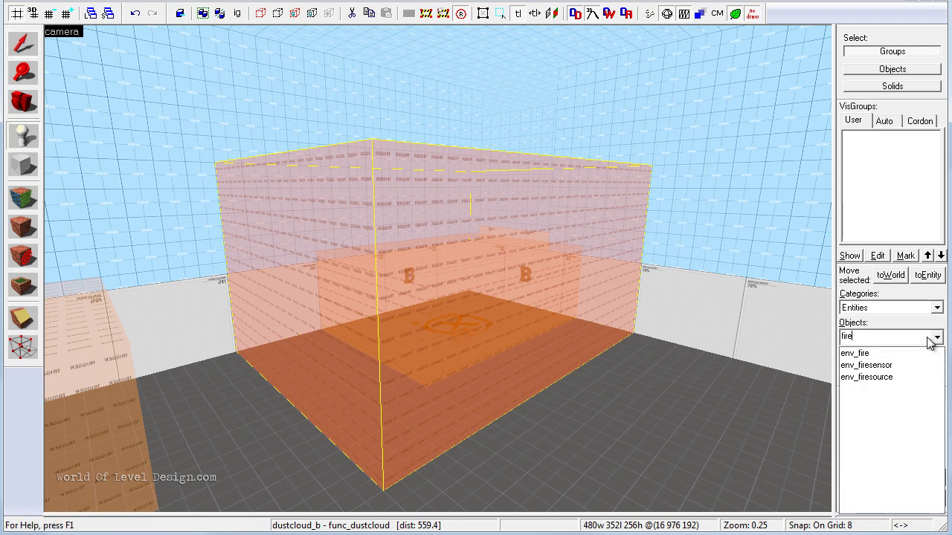
click(863, 353)
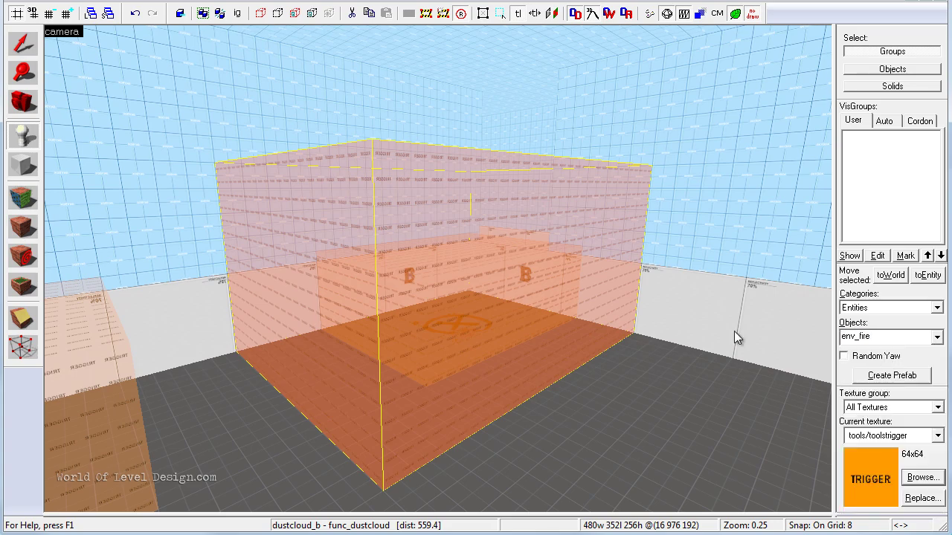
scroll(437, 269, up, 8)
scroll(437, 269, up, 10)
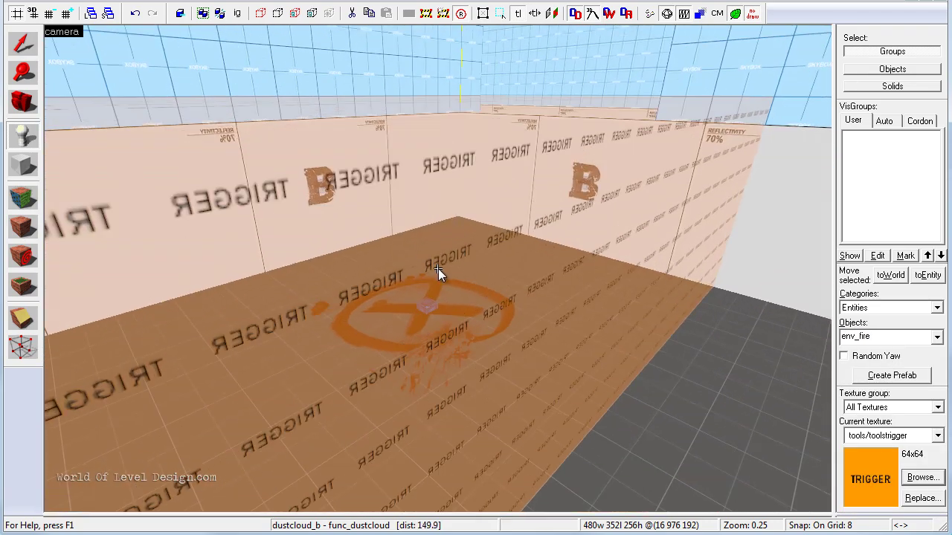
scroll(439, 266, down, 10)
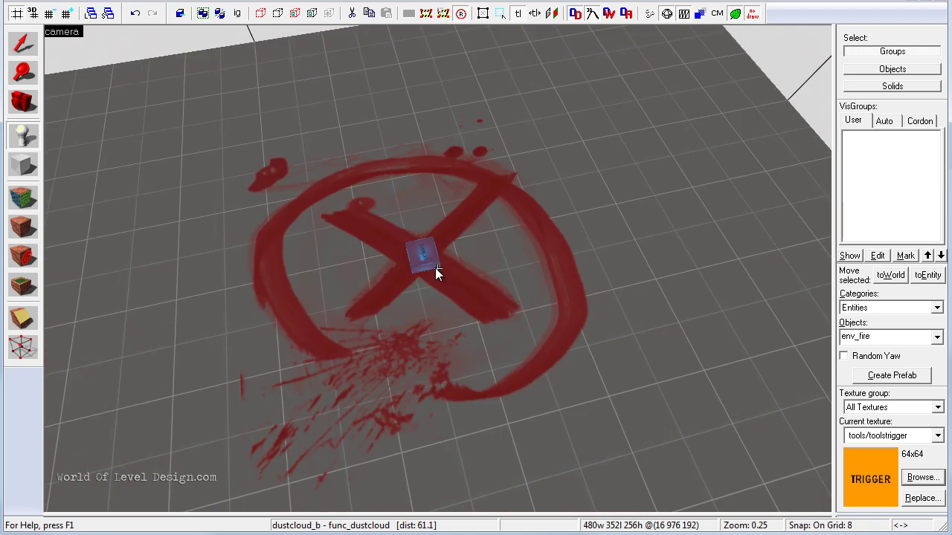
click(437, 268)
scroll(439, 268, up, 6)
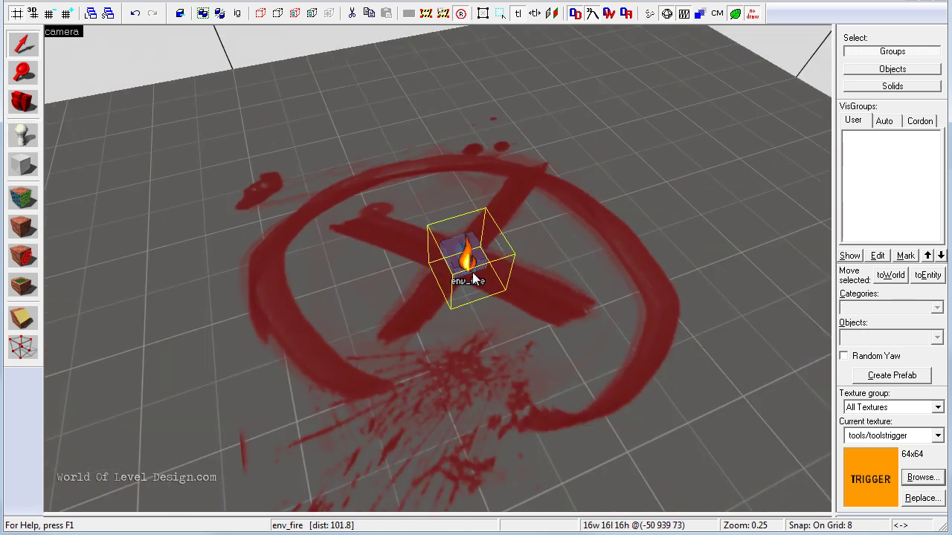
scroll(438, 269, up, 5)
scroll(436, 271, down, 10)
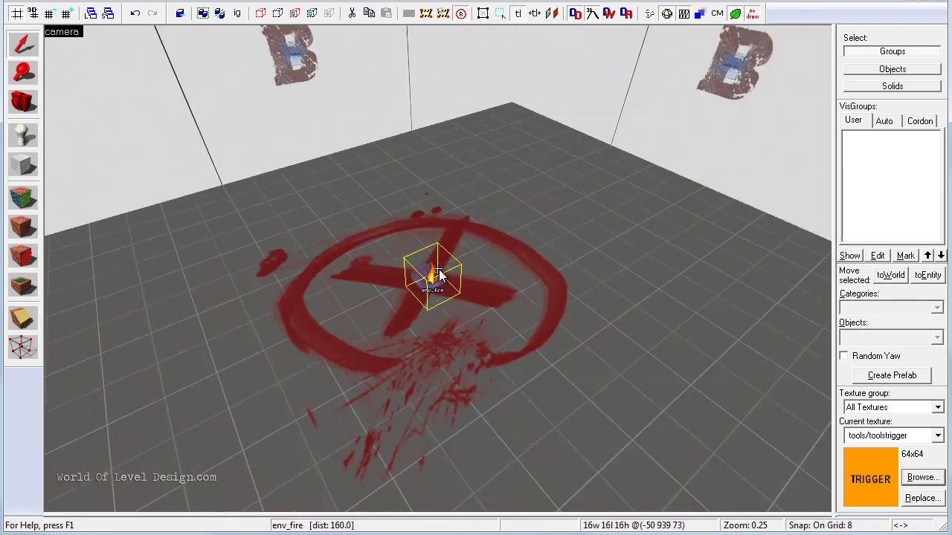
scroll(436, 272, up, 6)
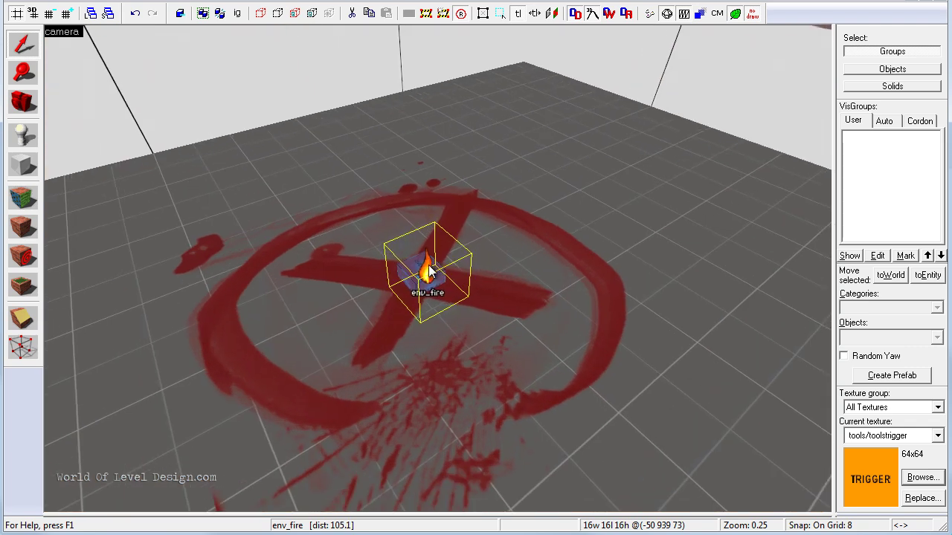
Place a prop_static entity on the red X at Bombsite B, at the same spot as the fire.
key(z)
key(s)
key(a)
key(w)
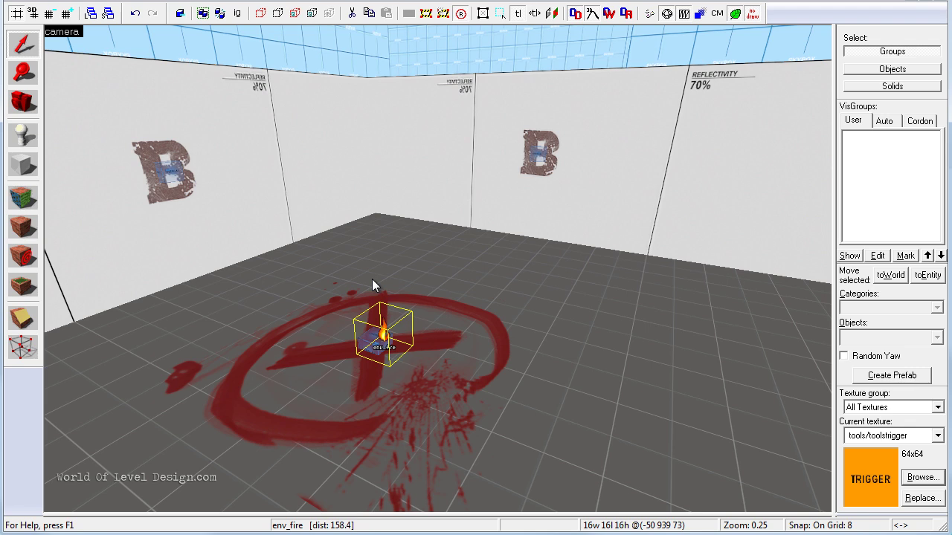
key(shift+e)
click(884, 337)
text(prop)
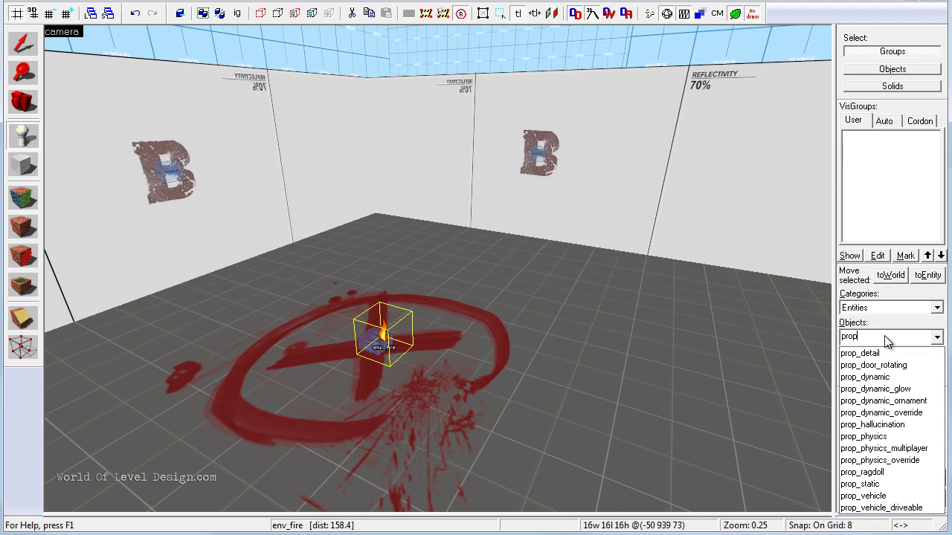
text(_stat)
click(888, 353)
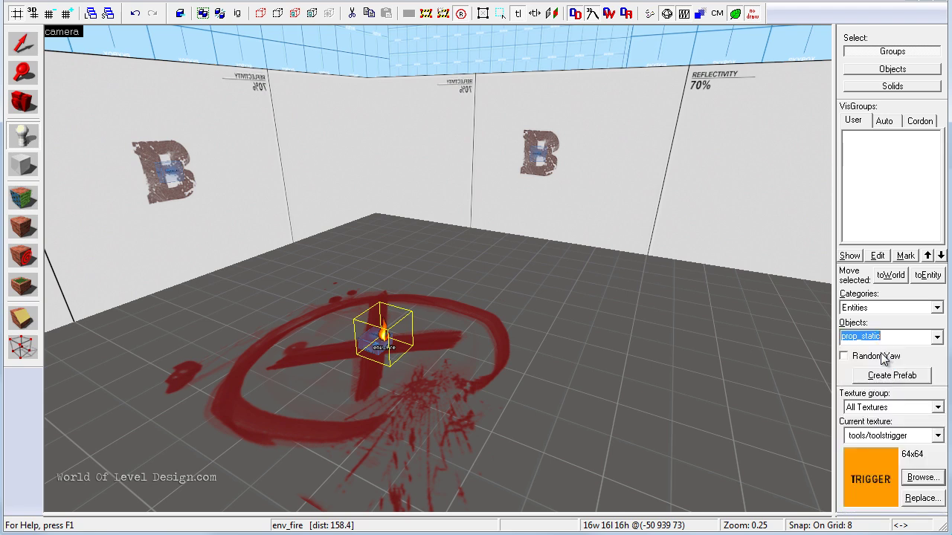
click(385, 354)
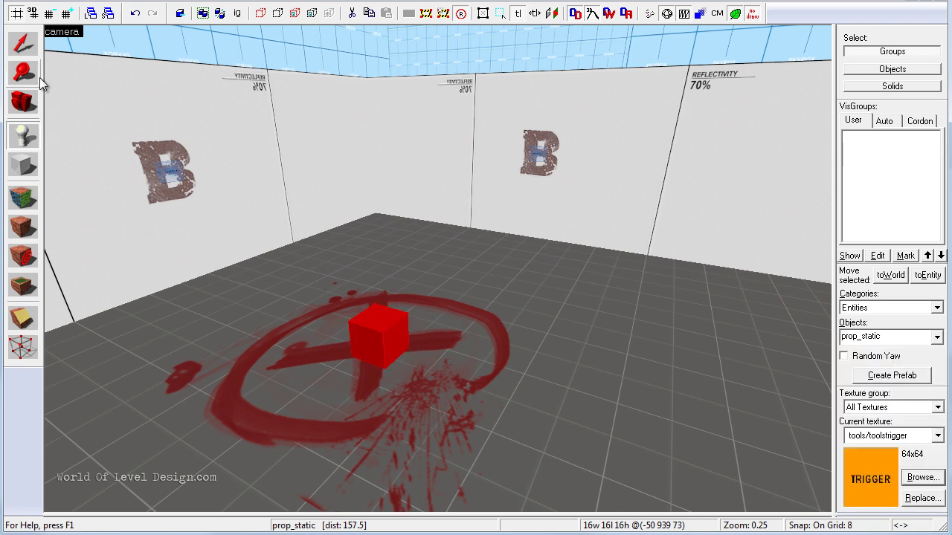
Open the prop_static's properties and browse for its World Model, filtering the models by "bomb".
click(22, 43)
double_click(384, 338)
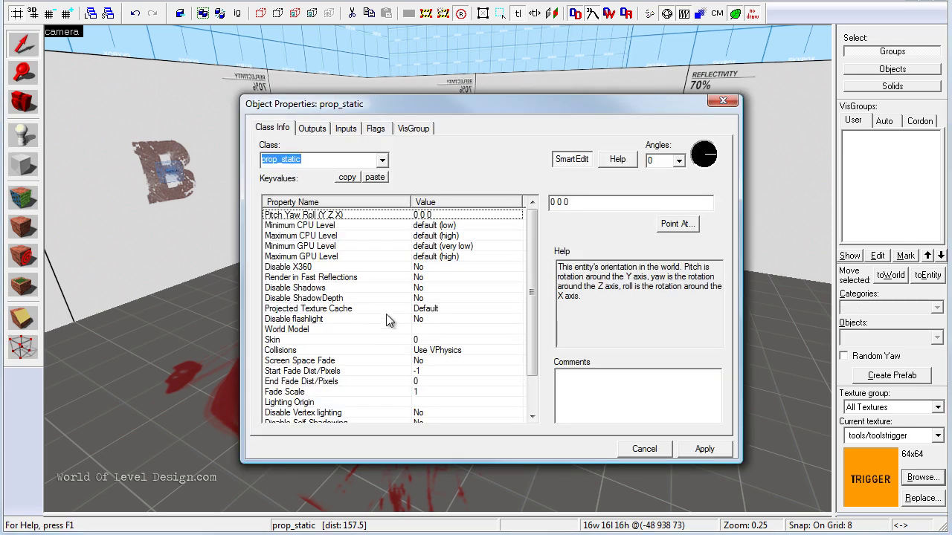
click(310, 329)
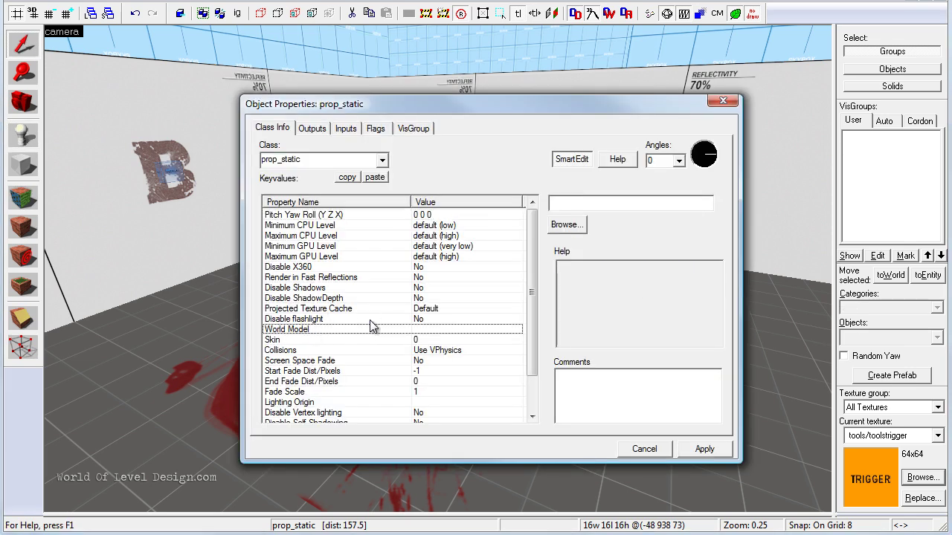
click(565, 224)
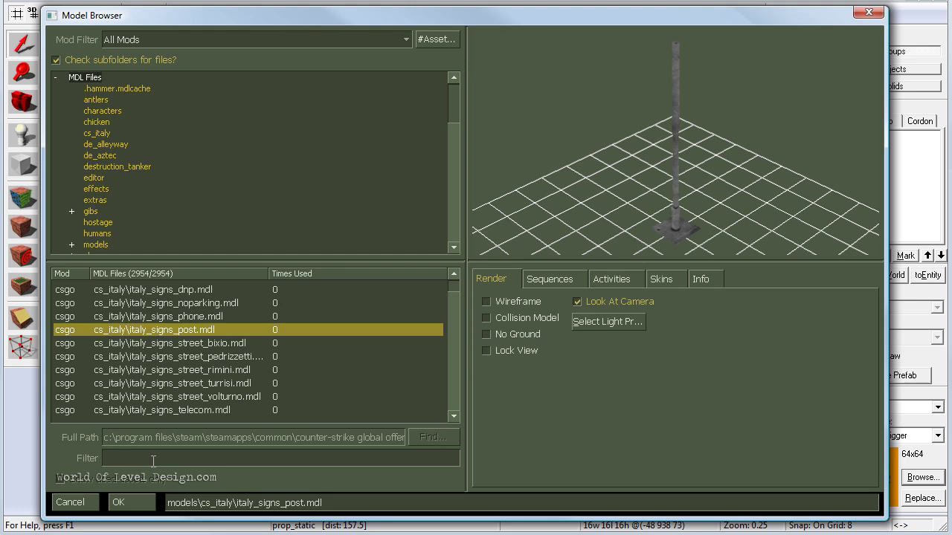
text(bomb)
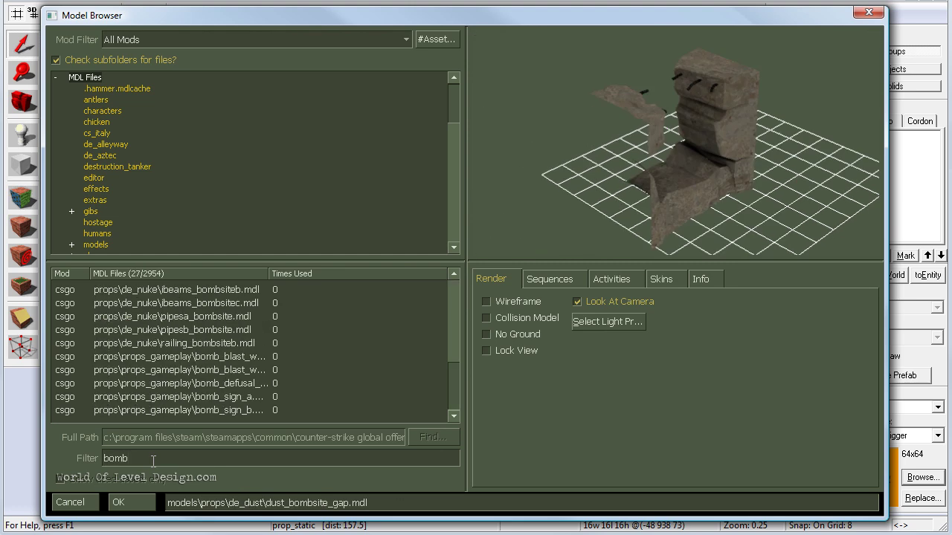
Preview the de_inferno bomb props, assign bomb_drum_nitro.mdl as the World Model, apply it and close the properties.
click(191, 352)
scroll(191, 353, up, 6)
click(194, 354)
key(Up)
key(Down)
key(Down)
key(Up)
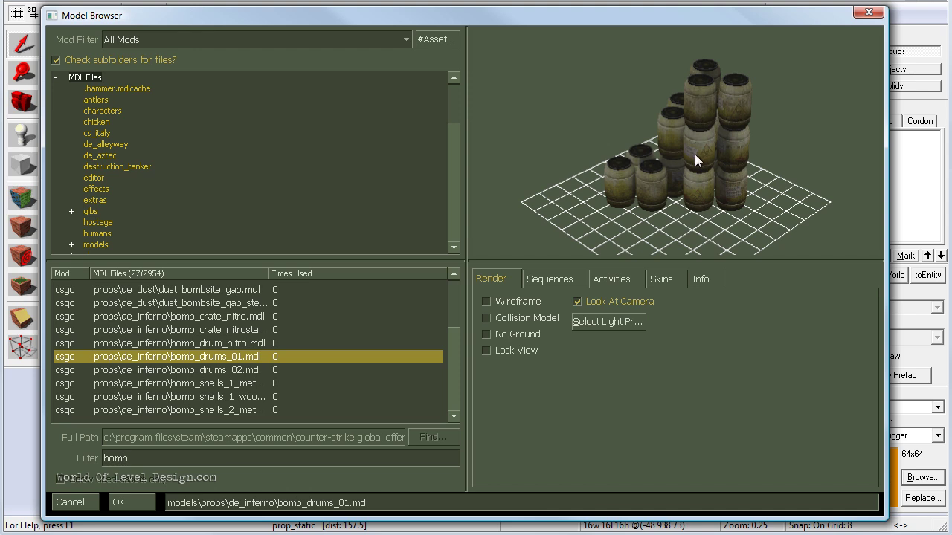
key(Down)
click(235, 344)
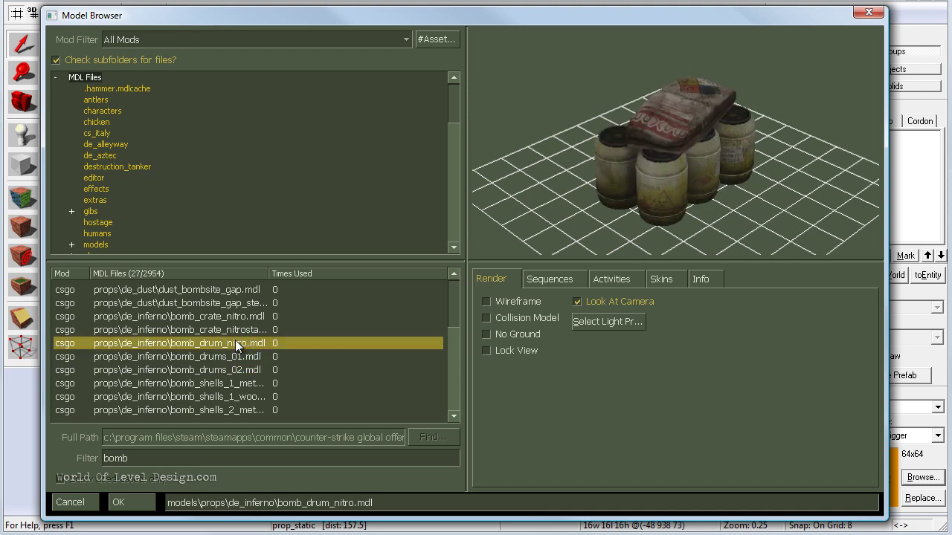
double_click(230, 343)
click(718, 448)
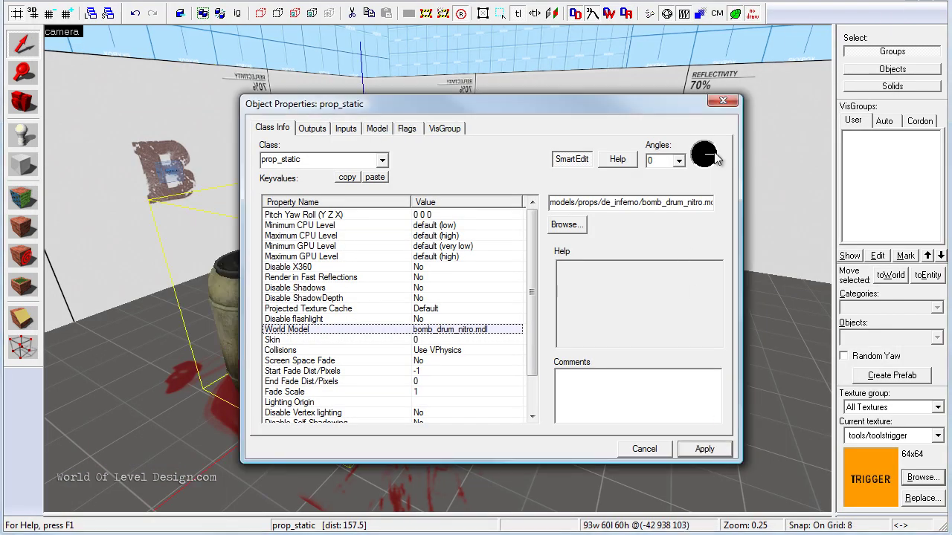
click(722, 100)
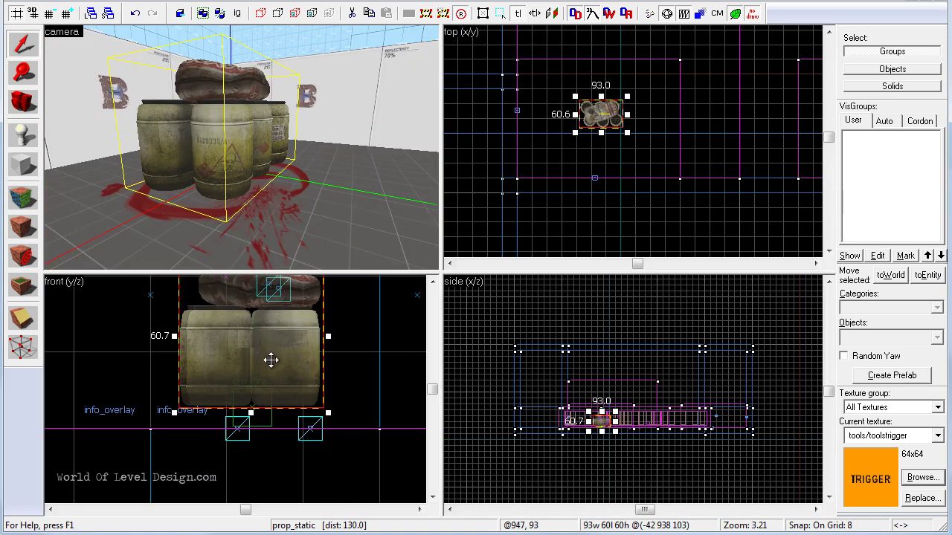
Move the drum prop in the front view so that its base rests on the floor.
drag(271, 368, 291, 370)
key(z)
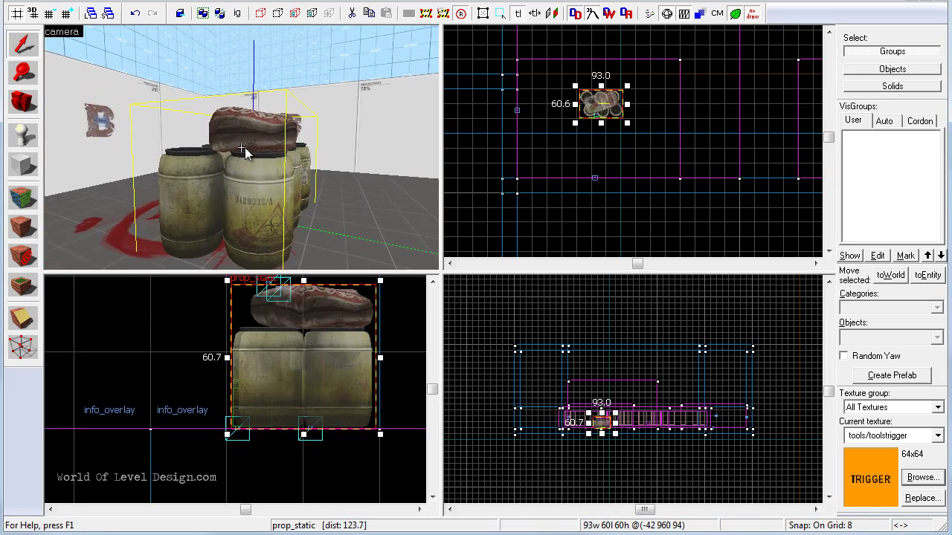
key(w)
key(a)
key(w)
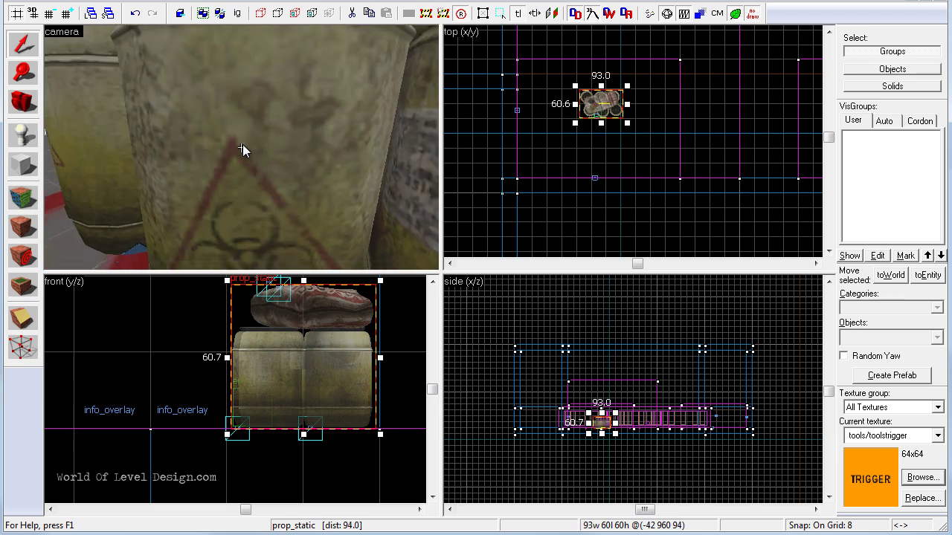
Select the env_fire below the drums and move it up between the barrels, just under the sack.
key(w)
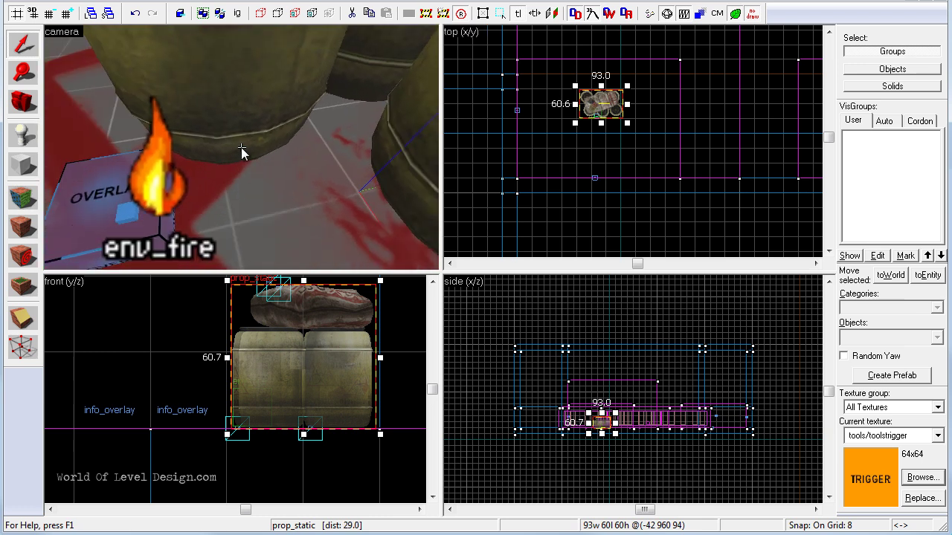
key(z)
click(164, 179)
scroll(311, 316, up, 3)
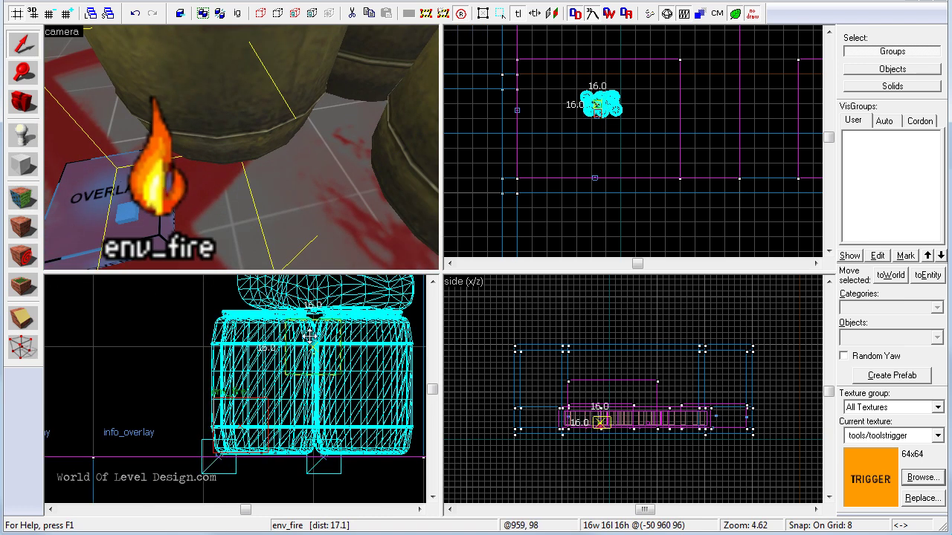
scroll(310, 316, down, 2)
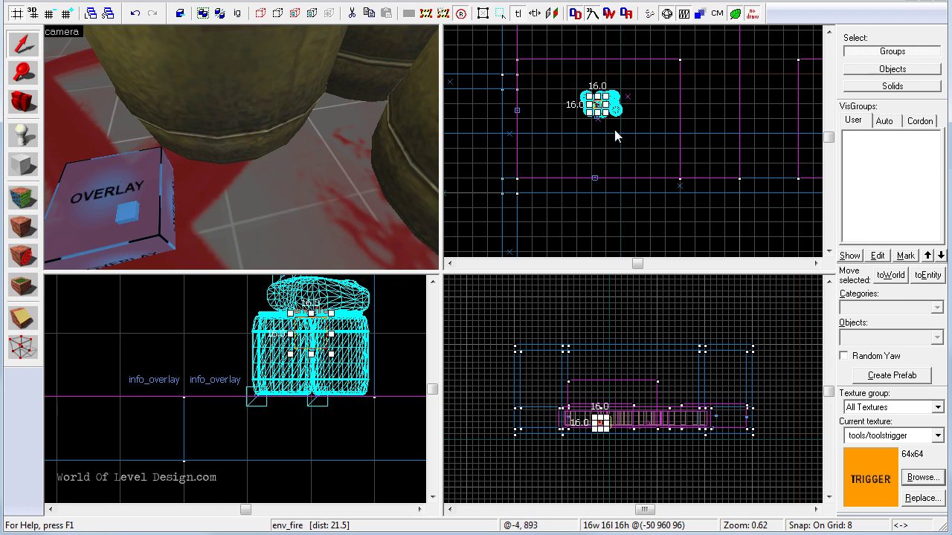
Examine the fire's placement between the drums in the full-size camera view.
key(shift+z)
key(shift+z)
key(shift+z)
key(z)
key(s)
key(d)
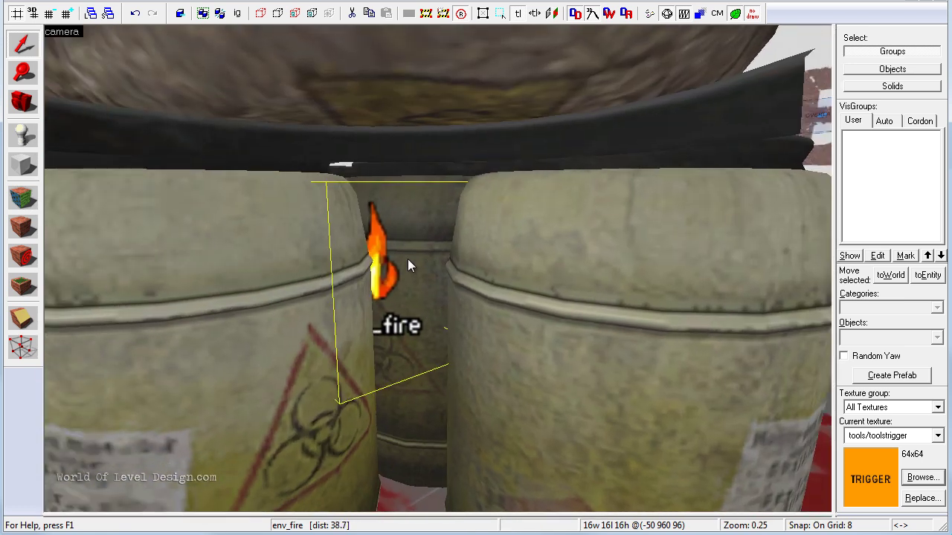
key(z)
key(s)
key(z)
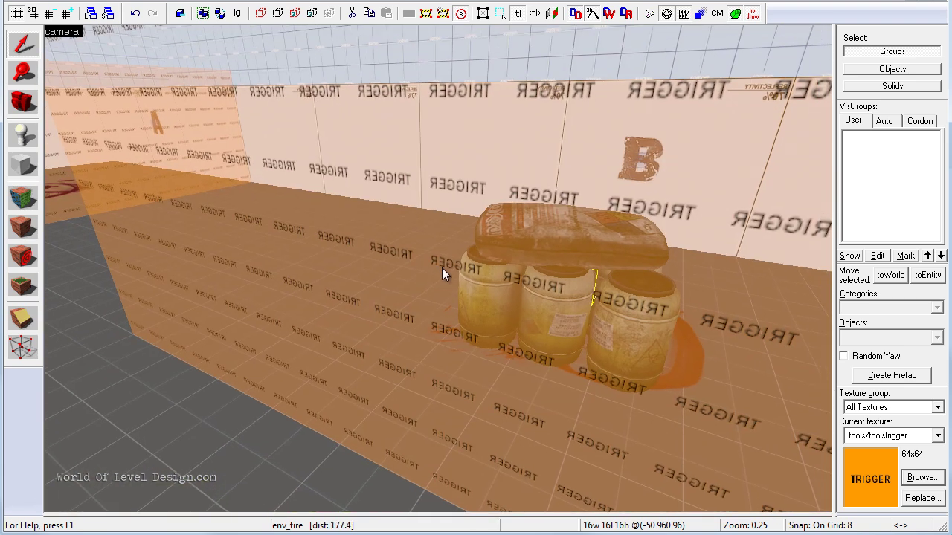
Select the drum prop together with the env_fire and move both off the red X to the floor beside it.
key(w)
key(z)
key(z)
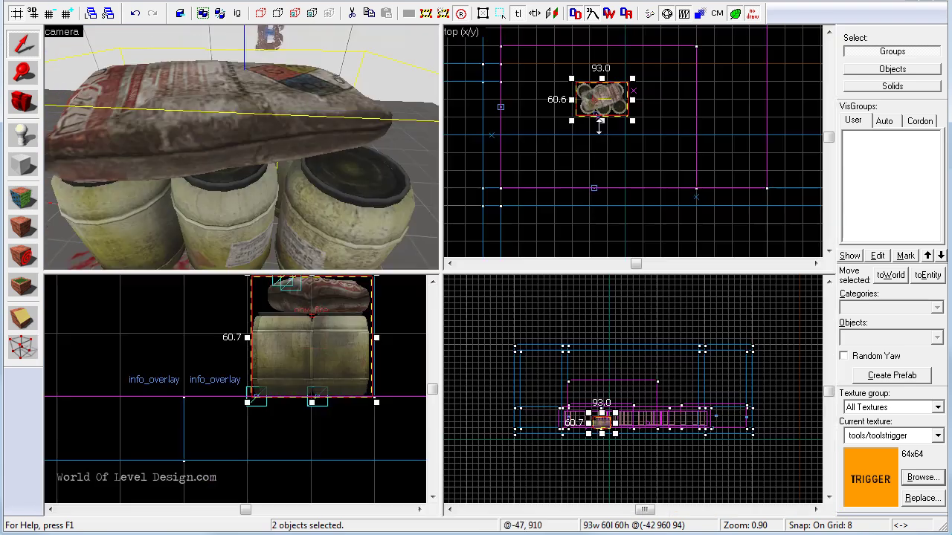
scroll(597, 131, up, 1)
drag(608, 98, 610, 140)
key(shift+z)
Inspect the moved drums and fire beside the red X from several sides.
key(z)
key(s)
key(d)
key(w)
key(z)
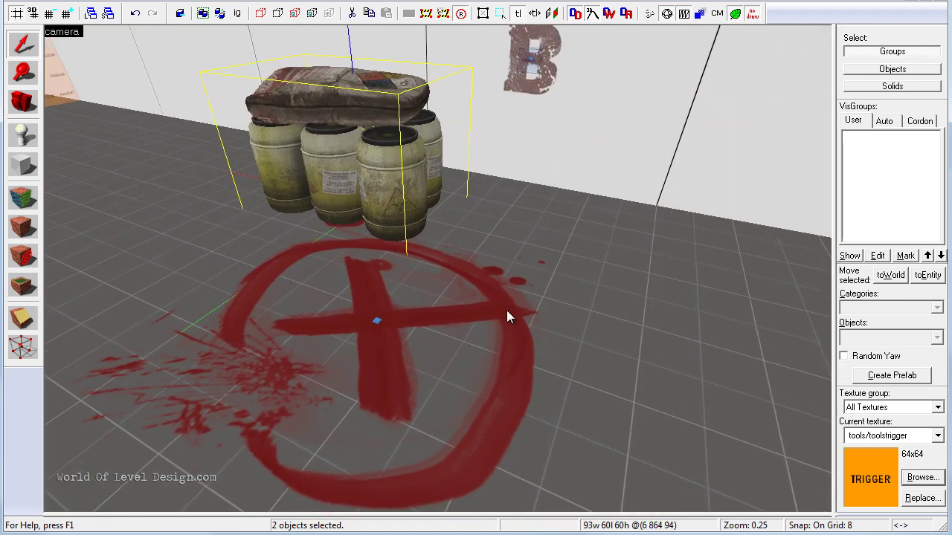
key(z)
key(a)
key(z)
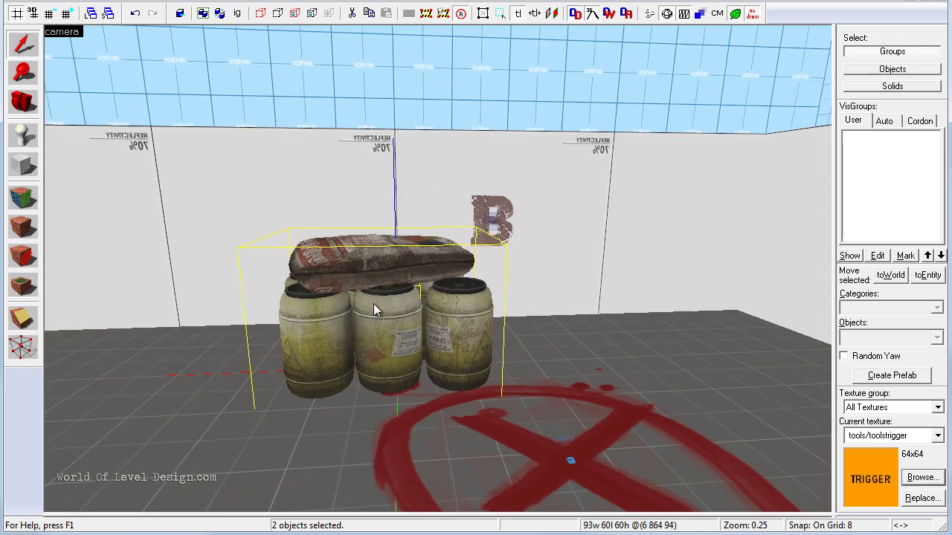
key(z)
key(w)
key(d)
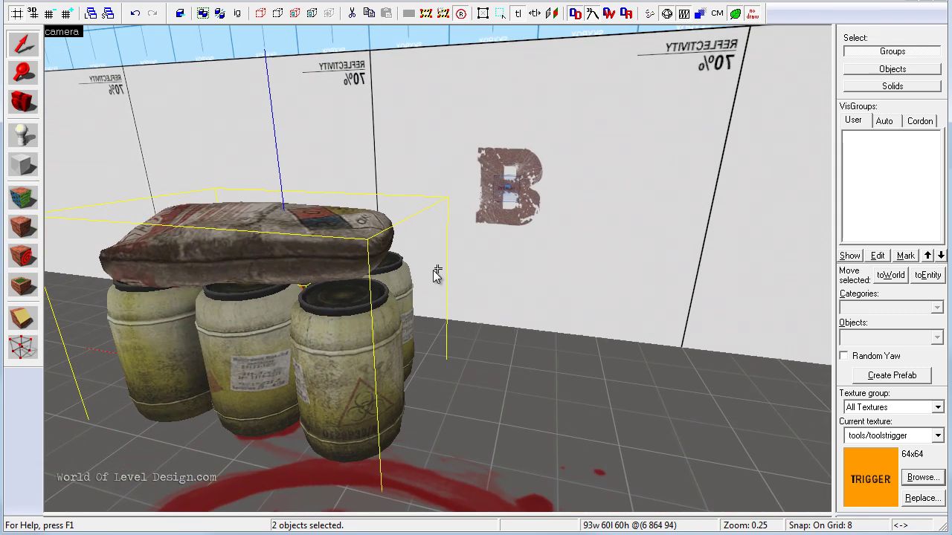
key(z)
Open the properties of the env_fire between the drums and name it fire_b.
click(379, 262)
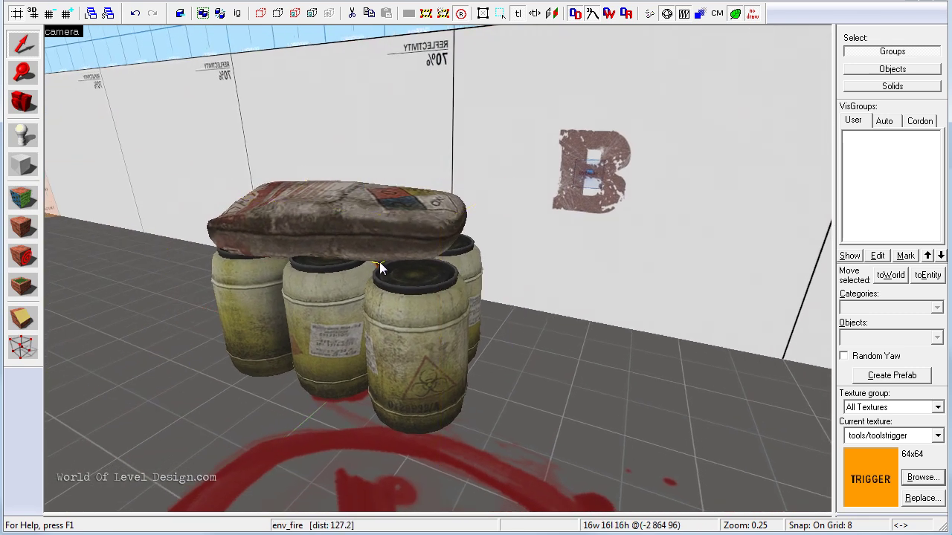
key(alt+Return)
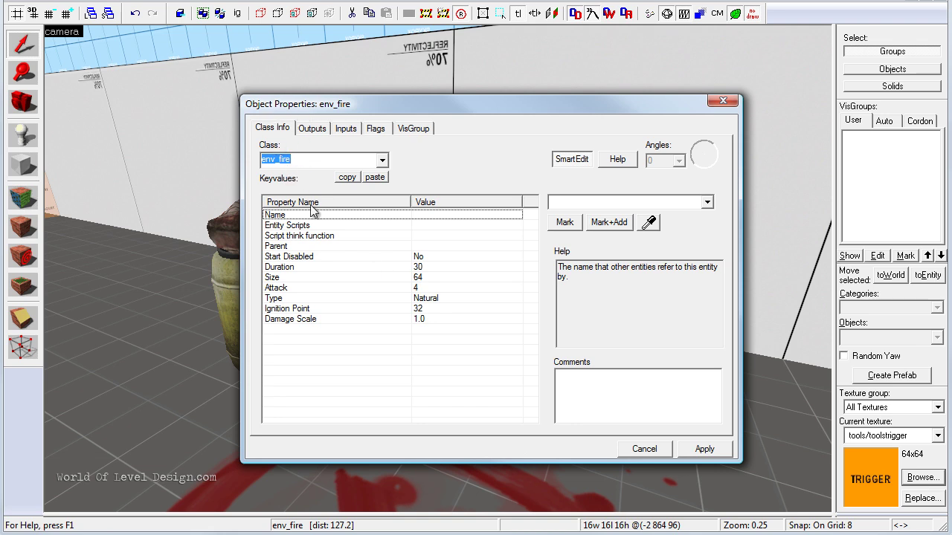
click(576, 204)
text(f)
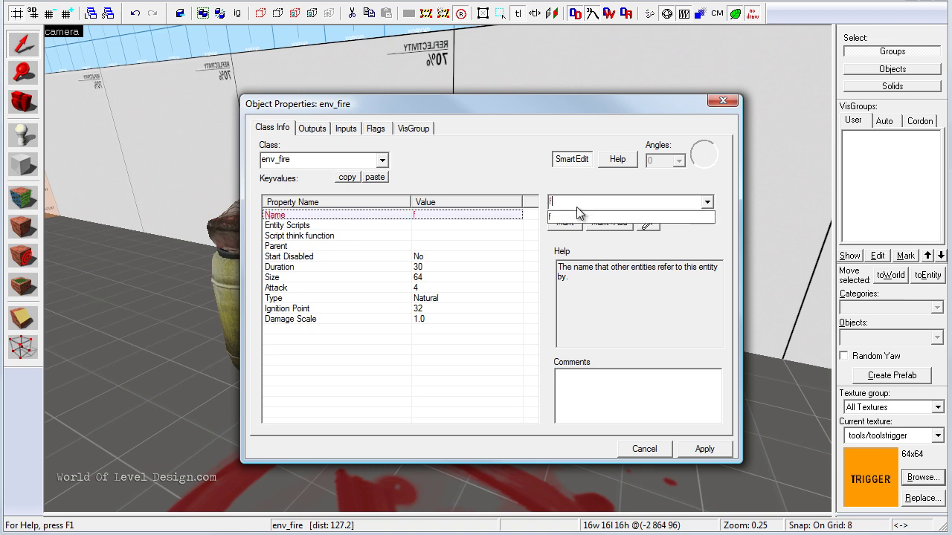
text(ire_b)
click(704, 449)
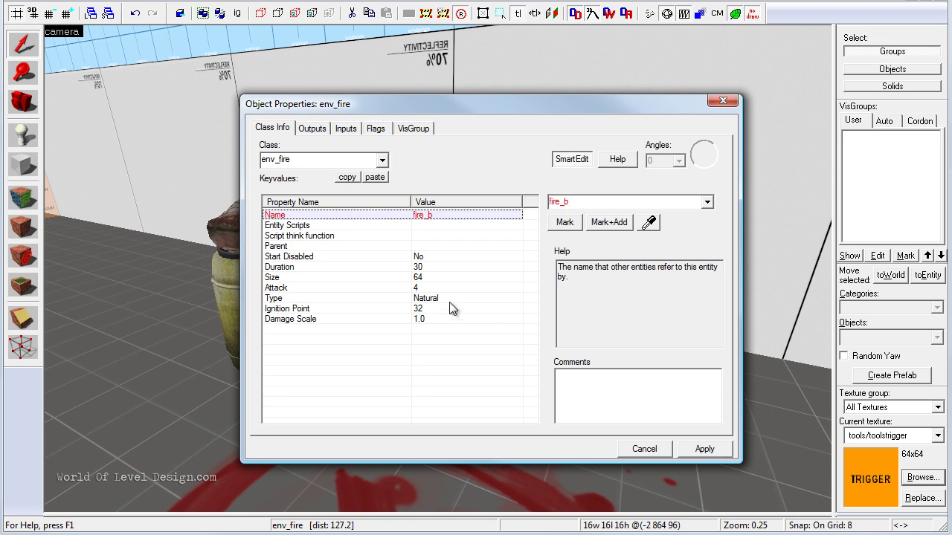
Set the Size of the fire_b env_fire to 256 and apply the change.
click(416, 277)
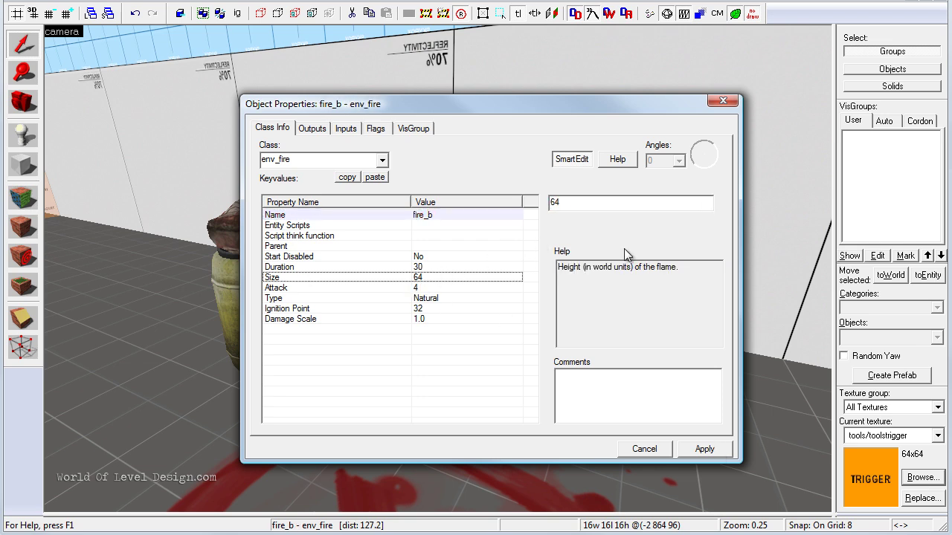
double_click(579, 203)
text(256)
click(709, 446)
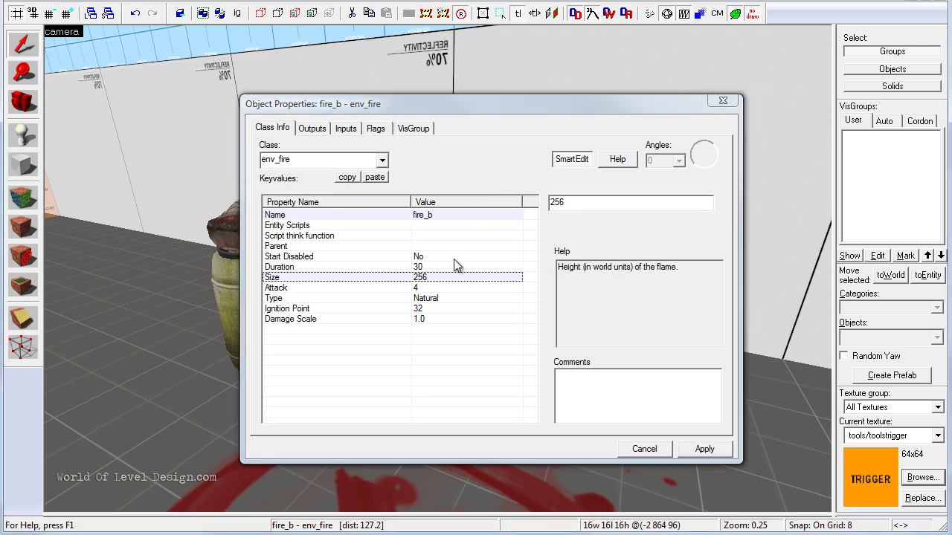
Examine the drums holding the fire up close and the trigger volume around Bombsite B from a distance.
key(z)
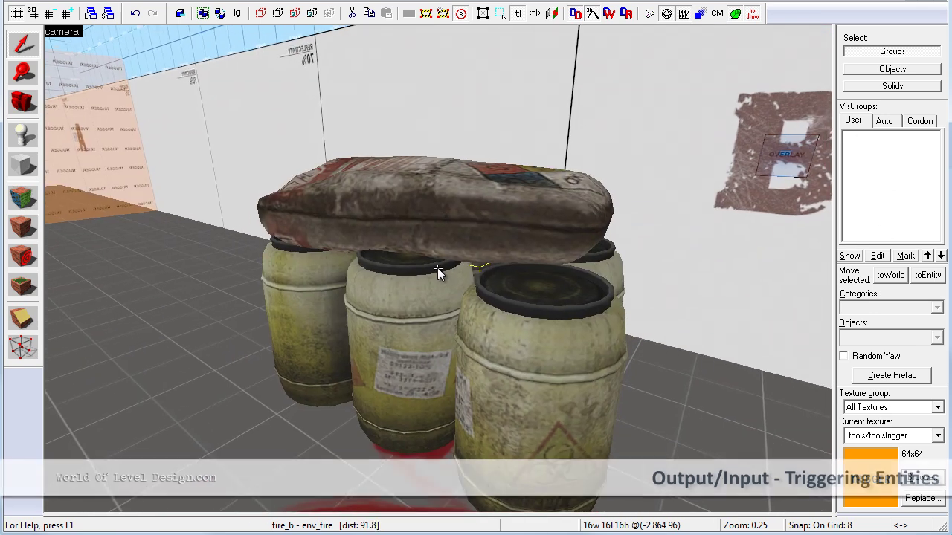
key(w)
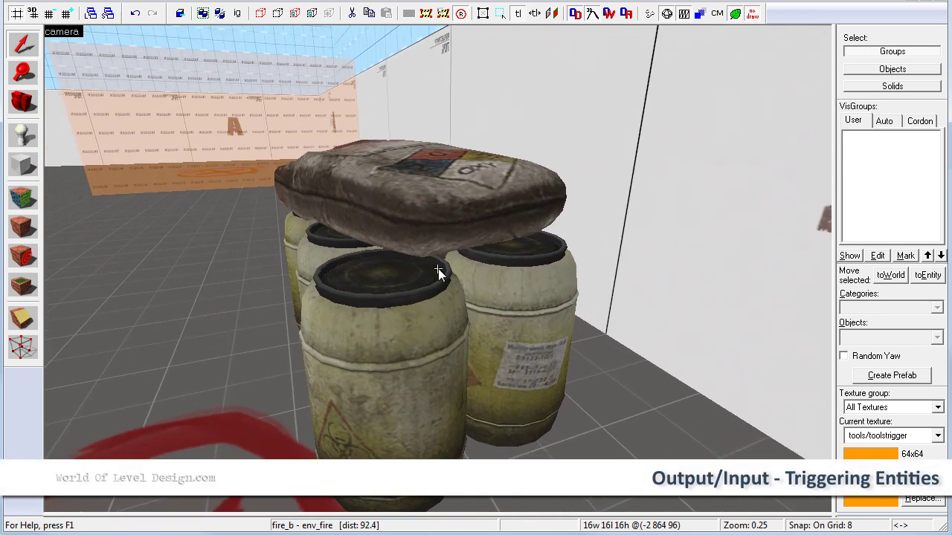
key(w)
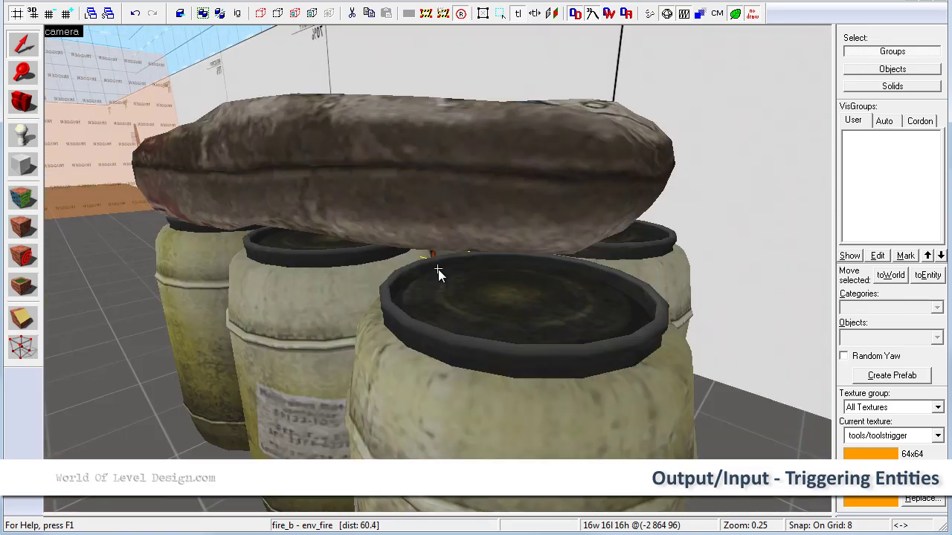
key(s)
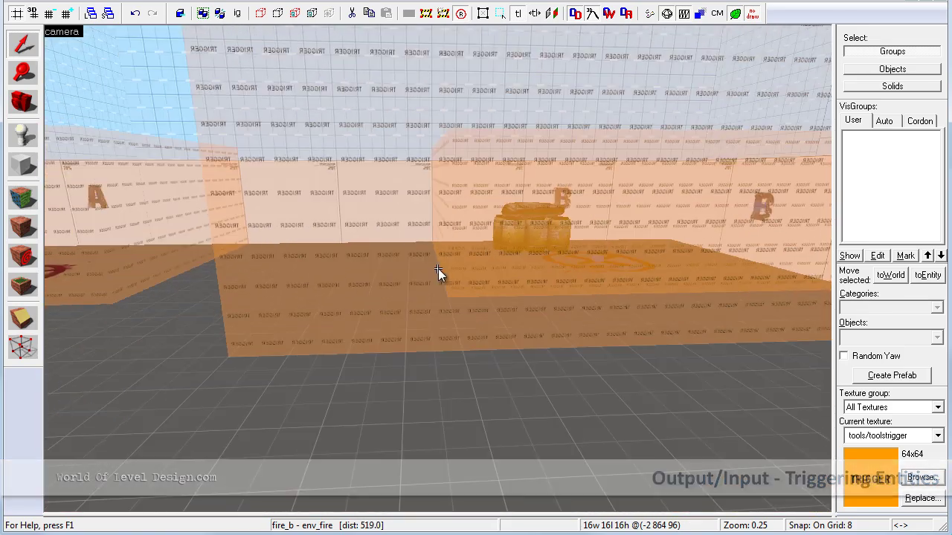
key(s)
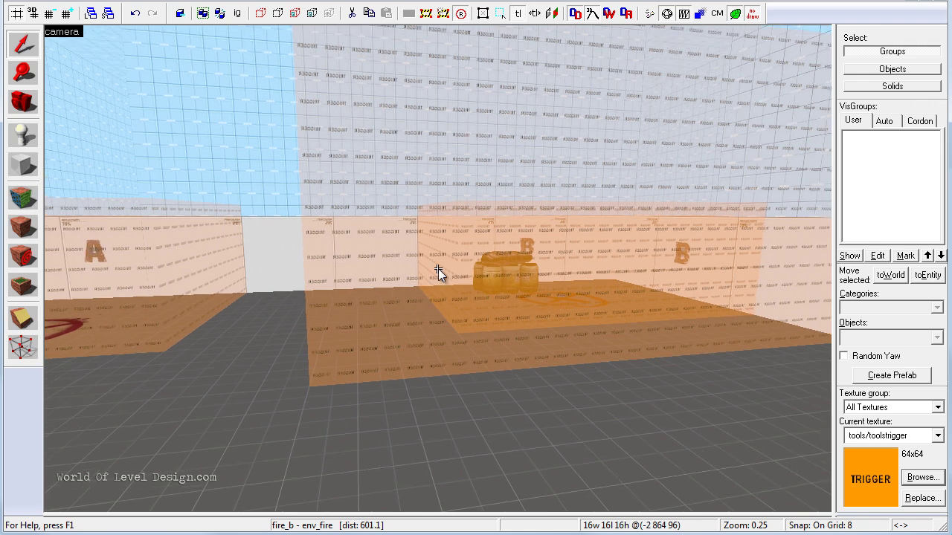
key(w)
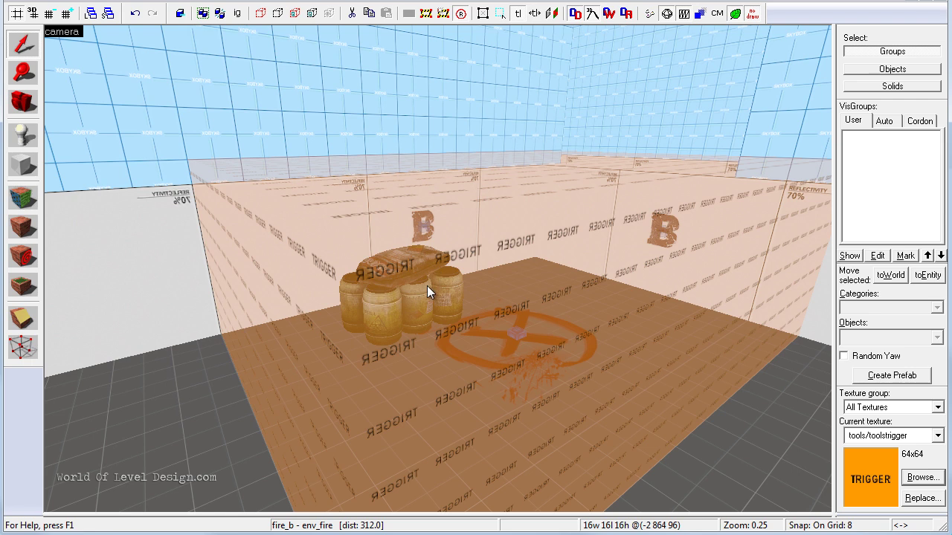
key(z)
key(s)
key(z)
key(z)
key(w)
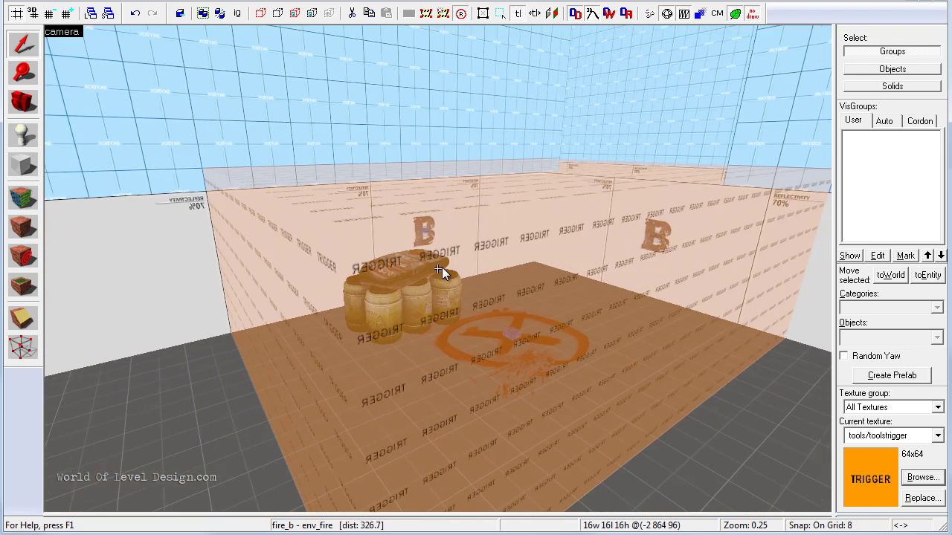
key(a)
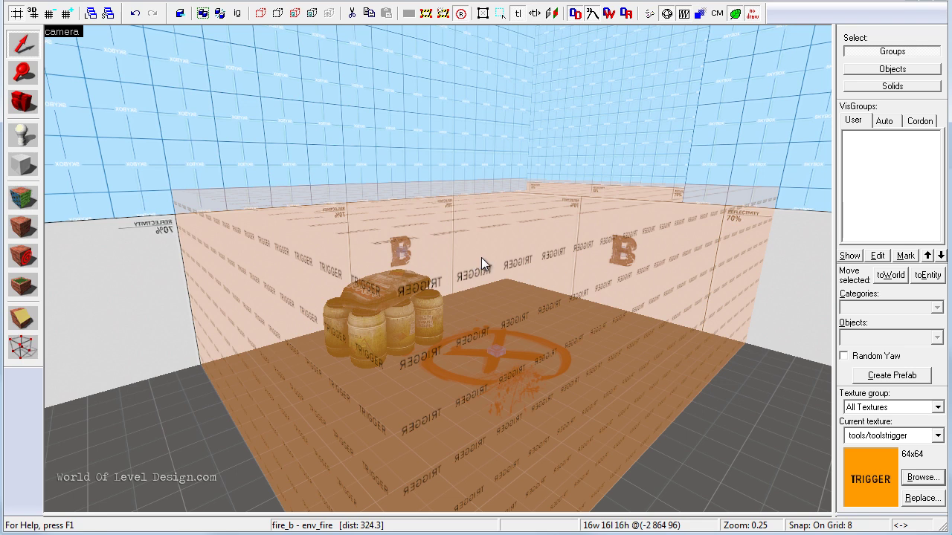
Open the outputs of the Bombsite B func_bomb_target and add an output that fires on BombExplode.
double_click(637, 260)
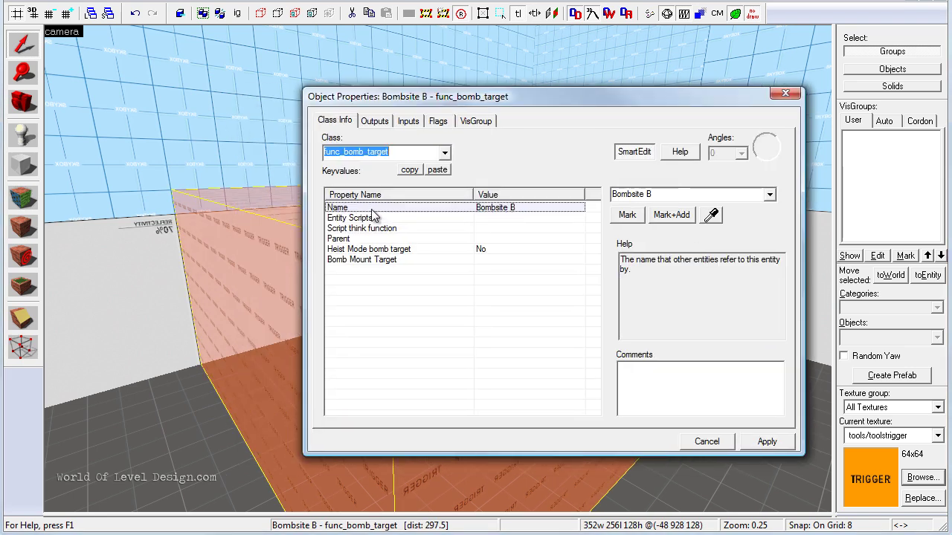
click(380, 123)
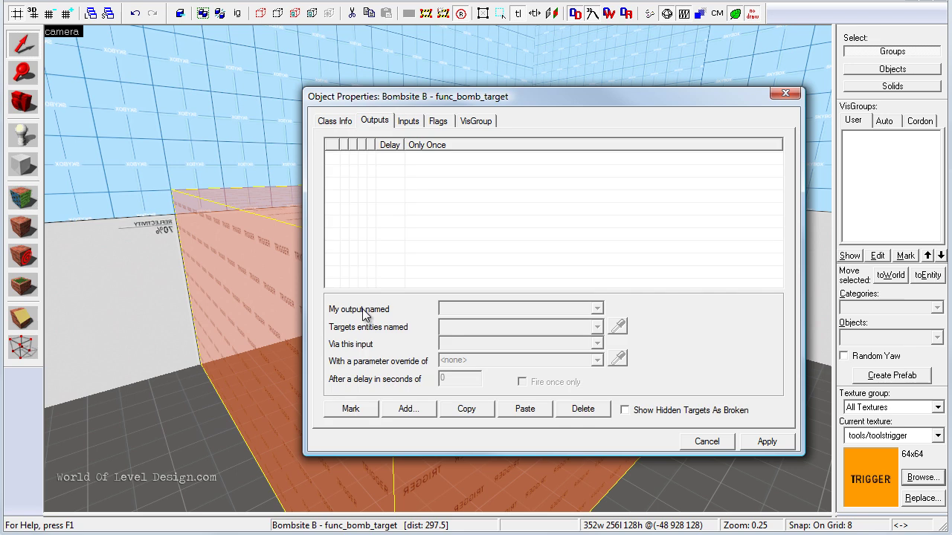
click(411, 414)
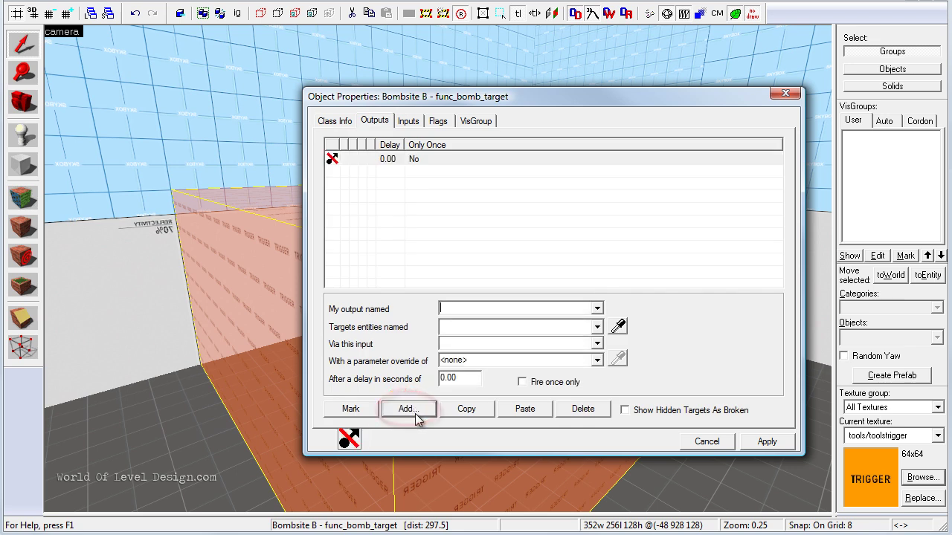
click(585, 311)
click(597, 309)
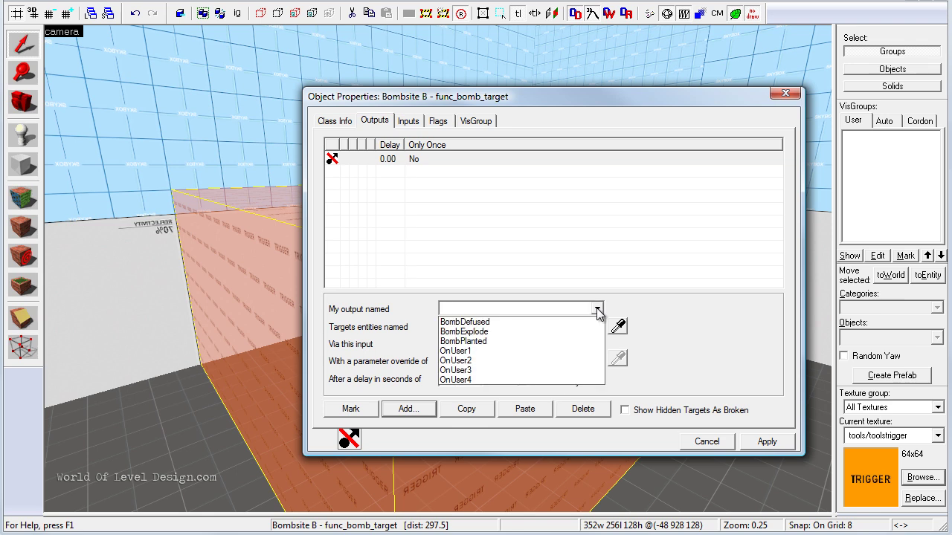
click(487, 336)
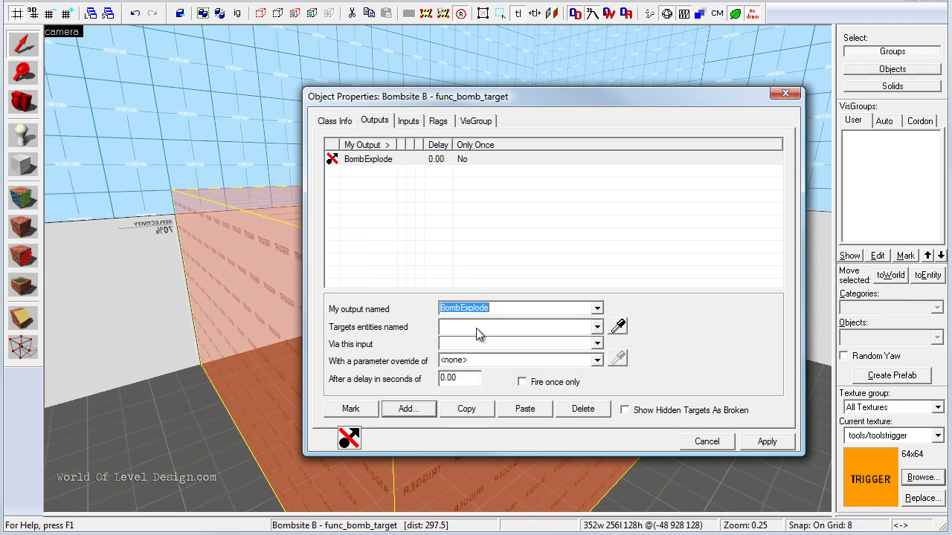
Make the BombExplode output target dustcloud_b with the TurnOn input and apply it.
click(597, 328)
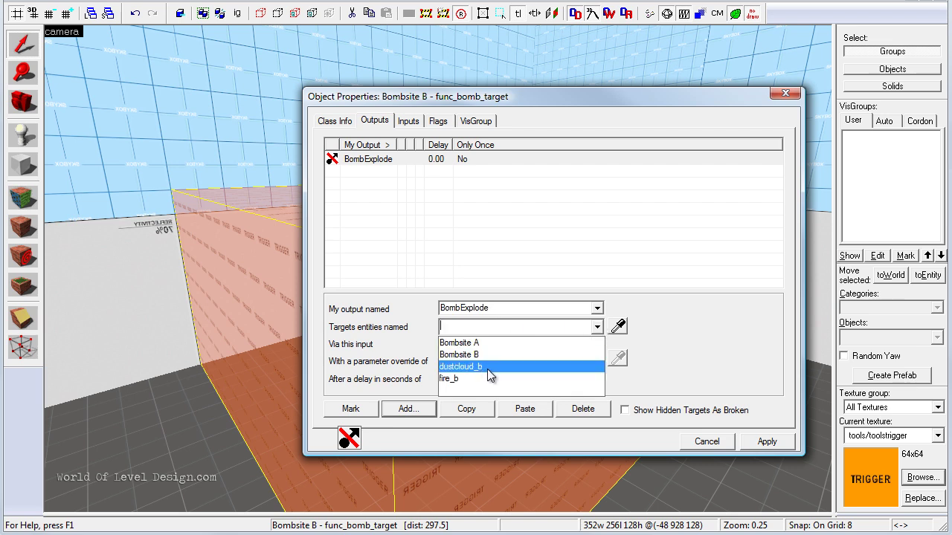
click(487, 368)
click(597, 343)
drag(599, 381, 599, 395)
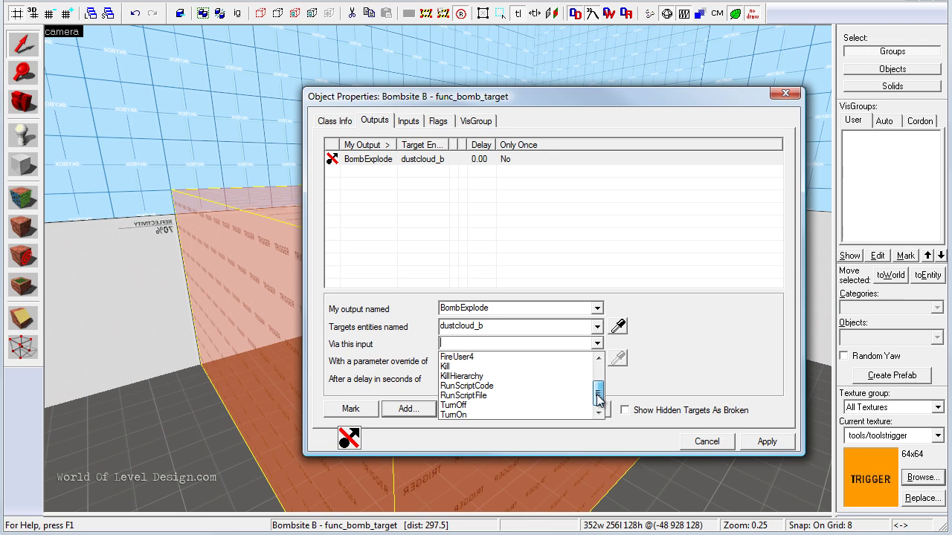
click(474, 413)
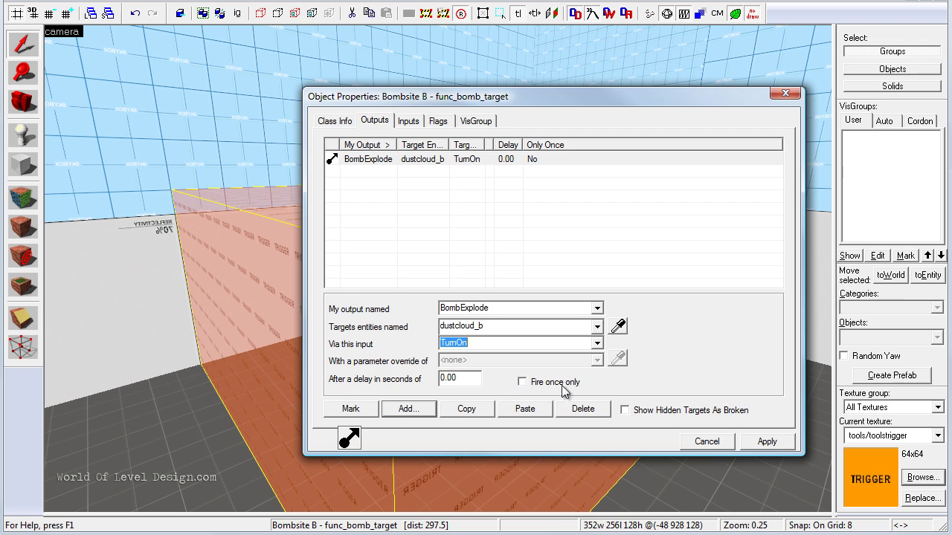
click(228, 281)
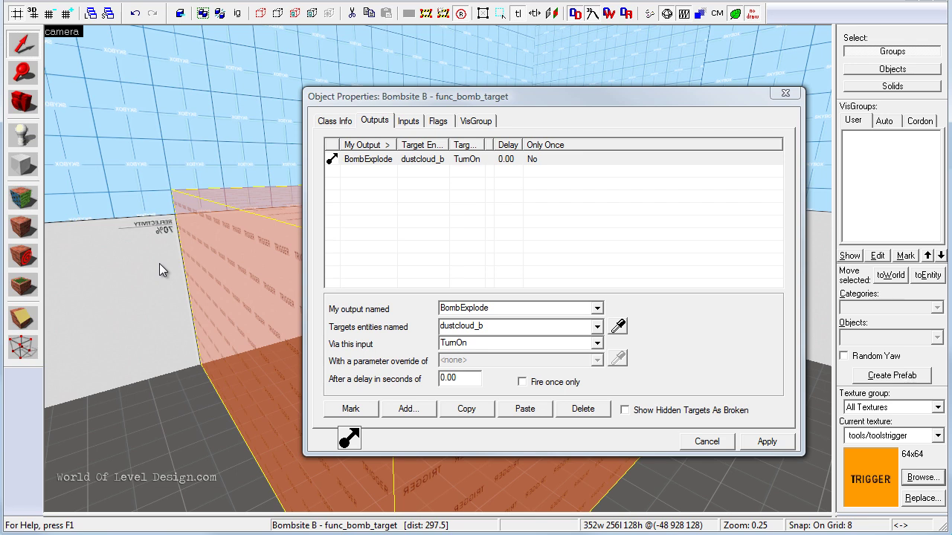
click(782, 442)
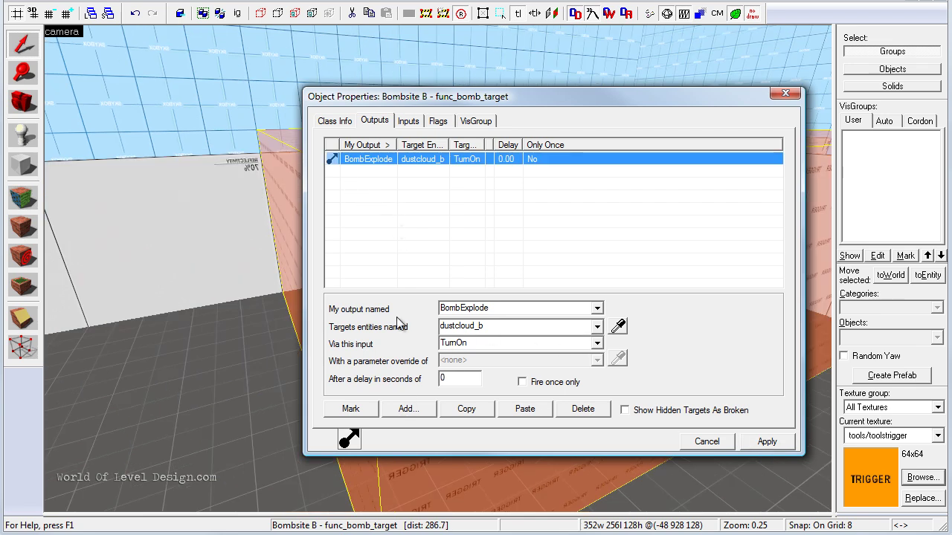
Add a second BombExplode output to Bombsite B that targets fire_b with the StartFire input, and apply it.
click(408, 410)
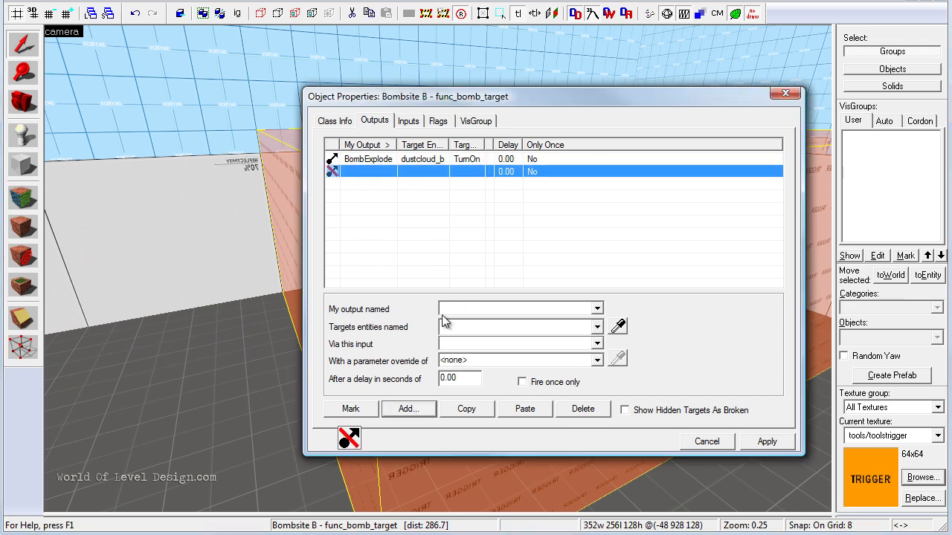
click(597, 308)
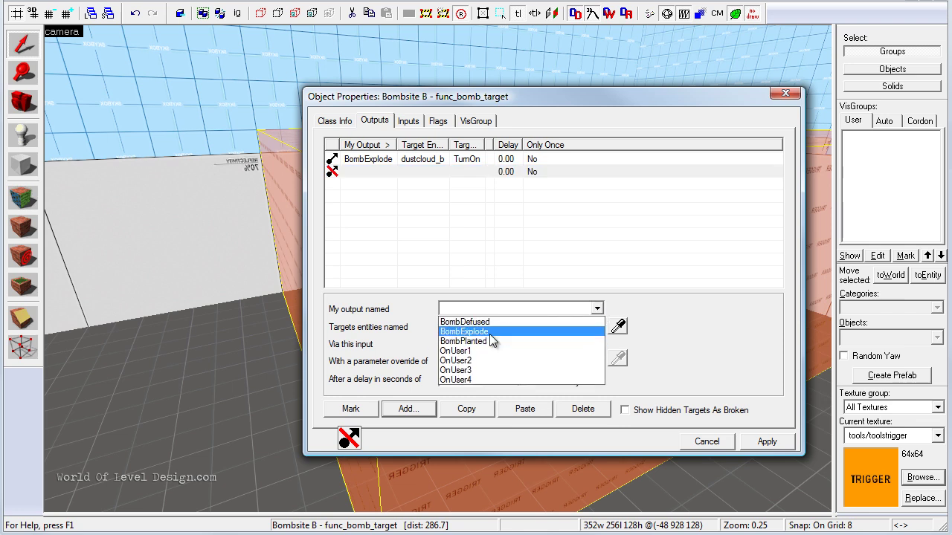
click(484, 332)
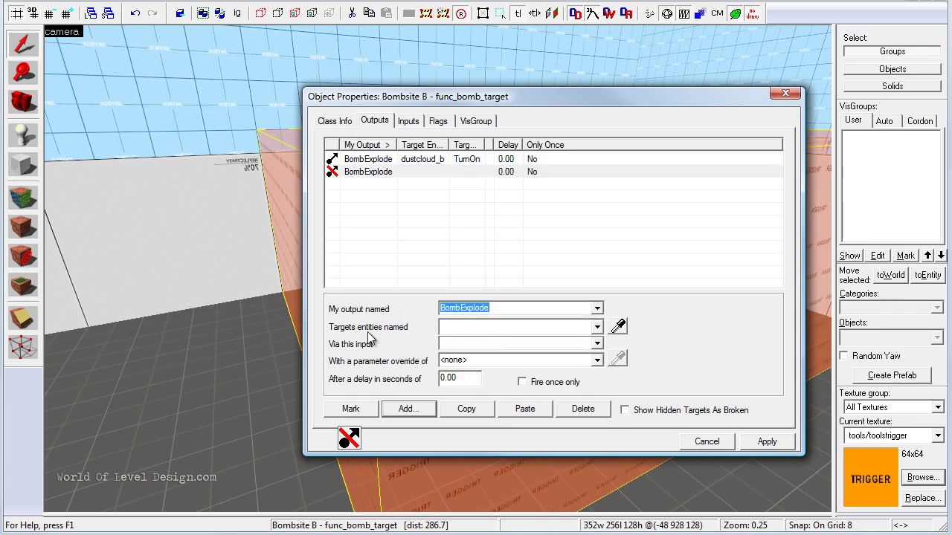
click(471, 326)
click(597, 327)
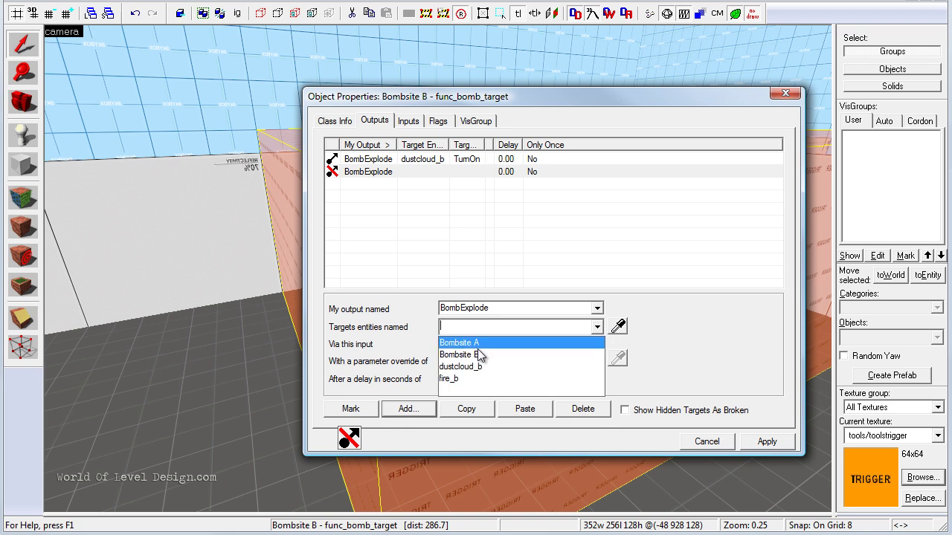
click(458, 379)
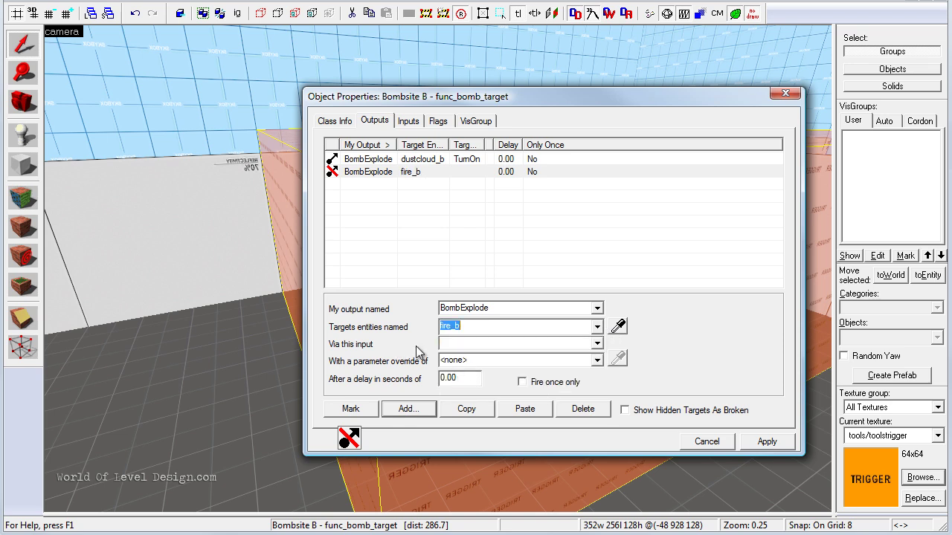
click(597, 345)
drag(600, 371, 602, 404)
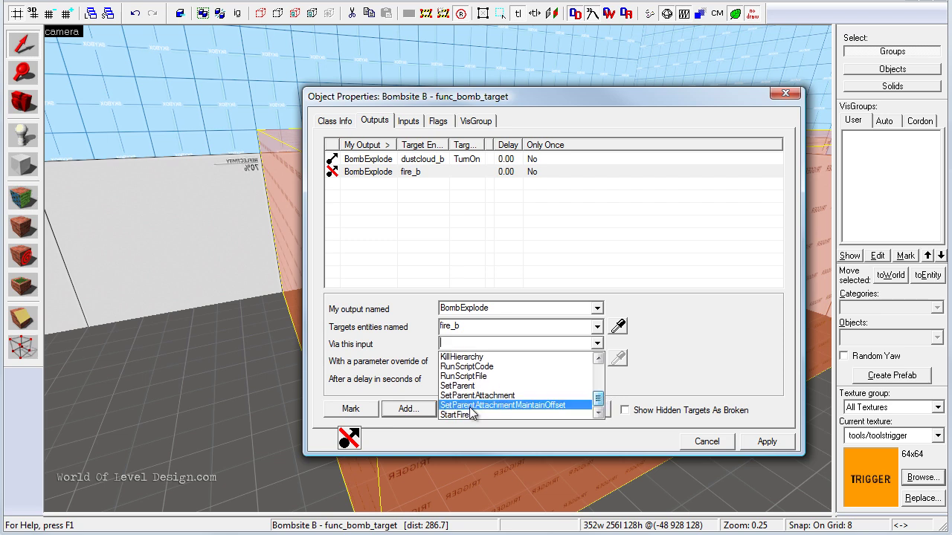
click(455, 415)
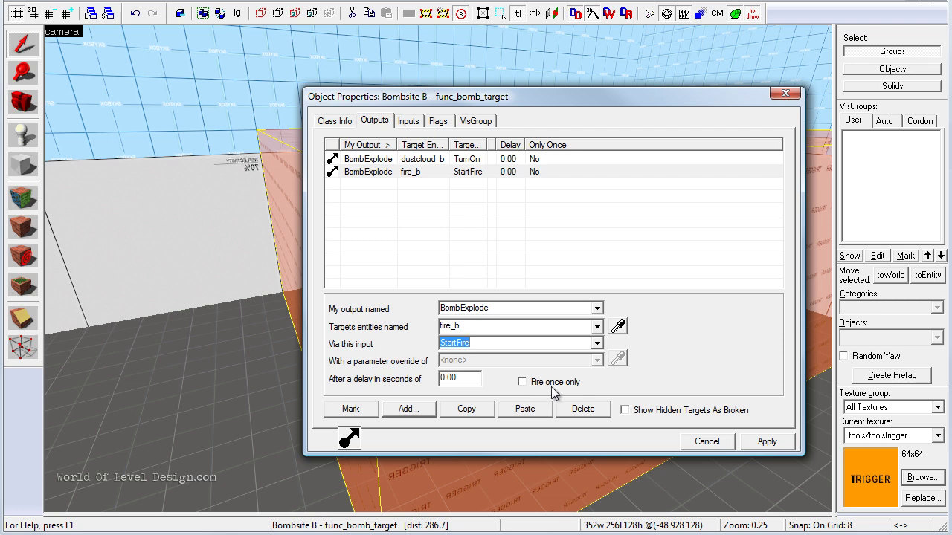
click(788, 445)
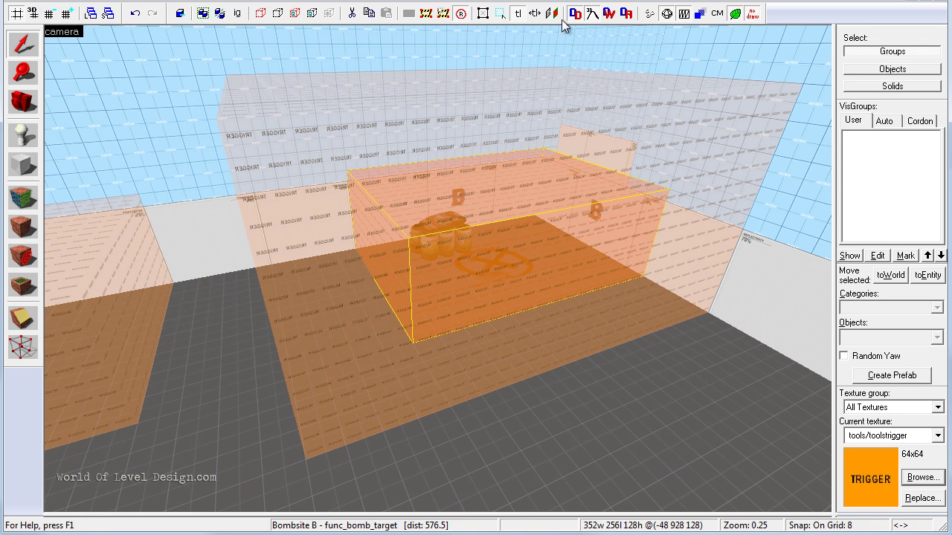
Compile the map, launch it in Counter-Strike: Global Offensive and dismiss the finished compile console.
click(648, 14)
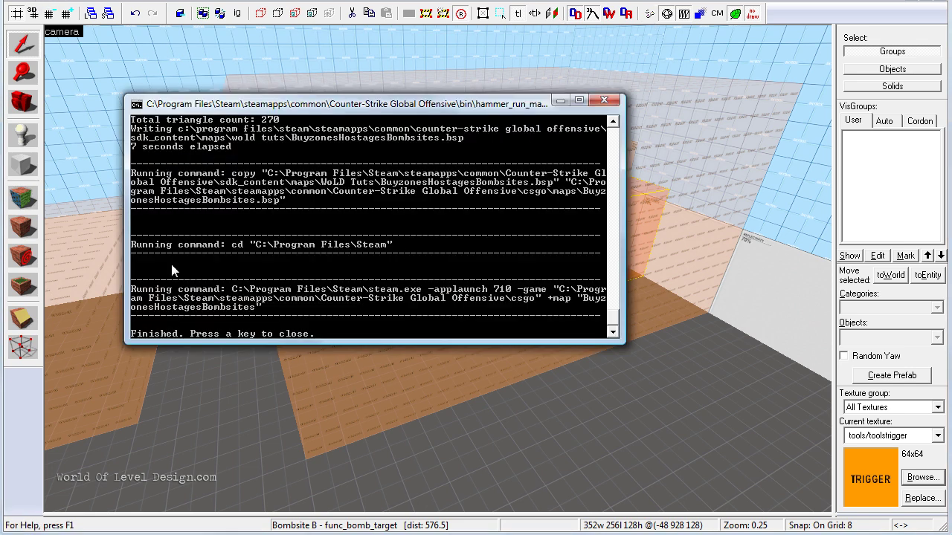
click(603, 101)
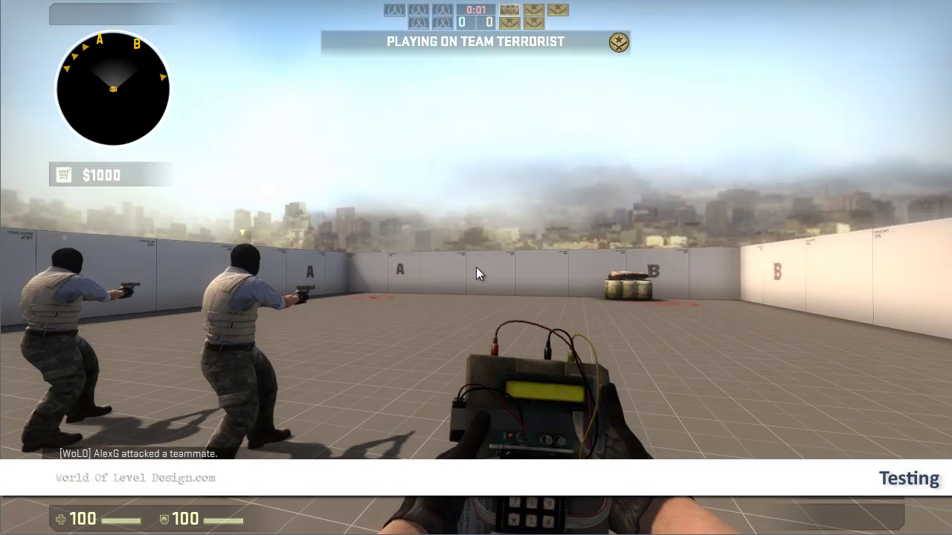
Plant the C4 on the red X at Bombsite A in the game and back away to a safe distance.
key(w)
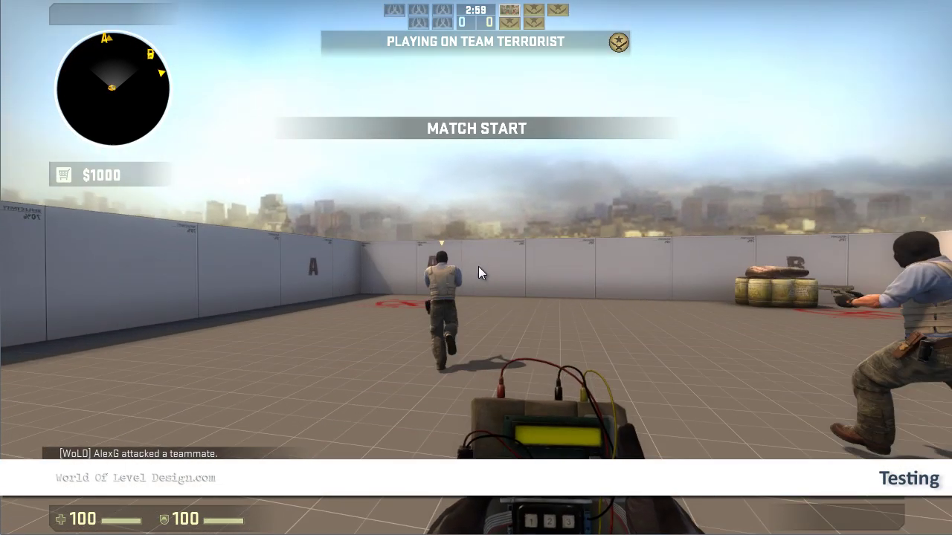
key(w)
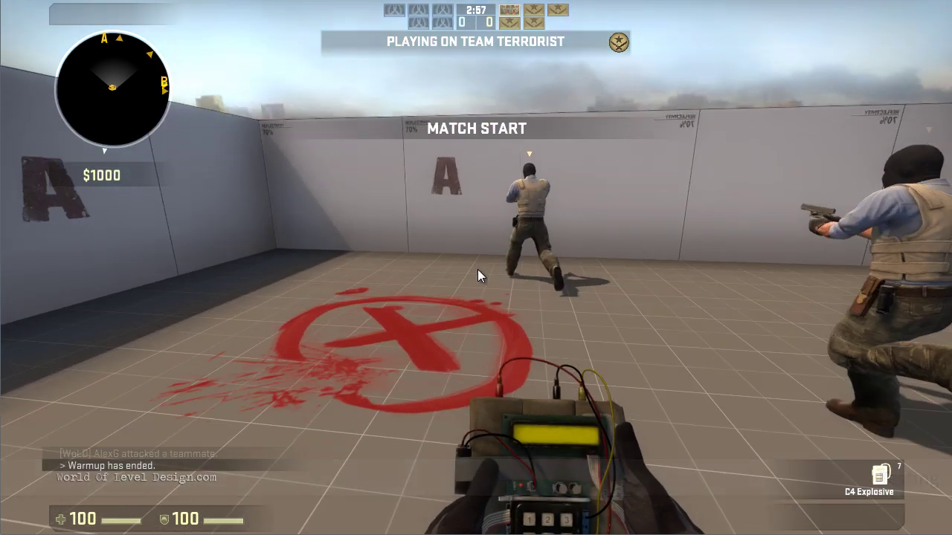
key(w)
click(478, 269)
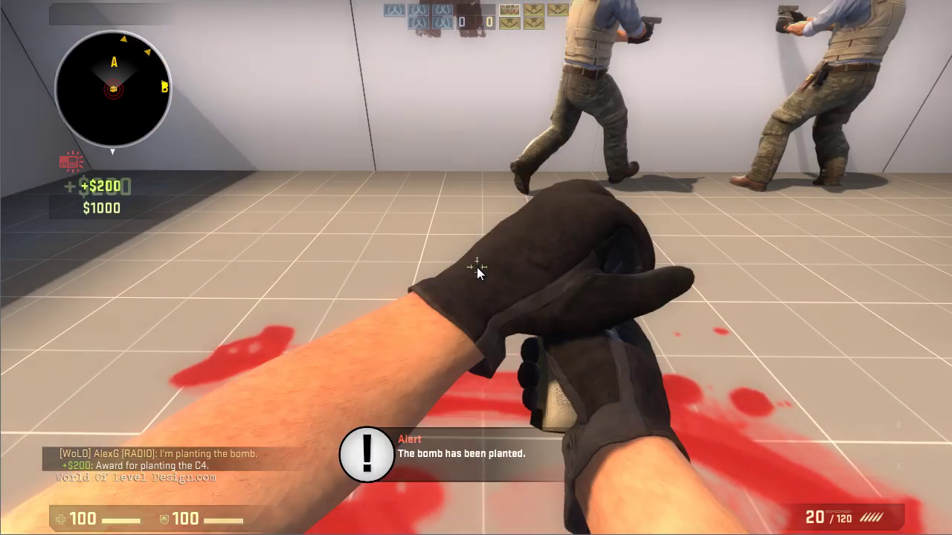
key(s)
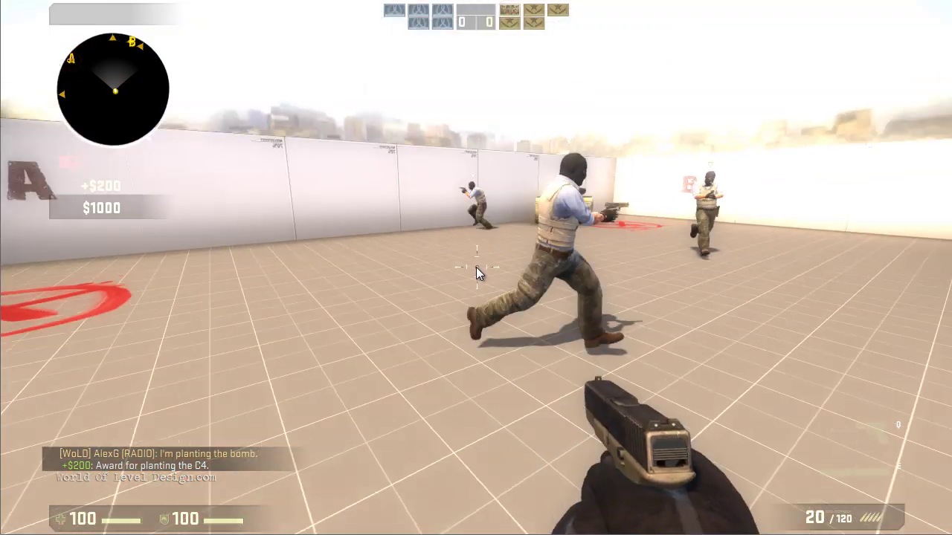
key(s)
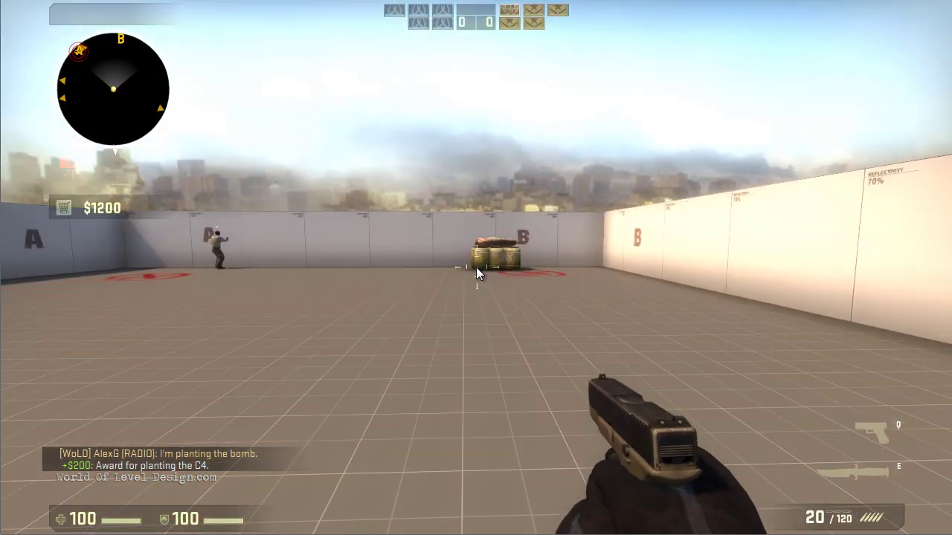
Retreat farther from Bombsite A along the wall and watch the planted C4 detonate.
key(s)
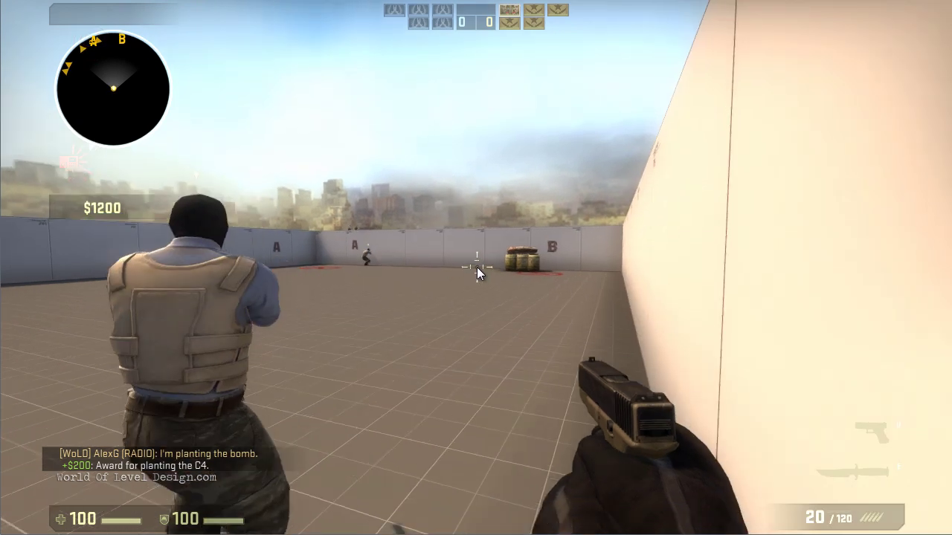
key(w)
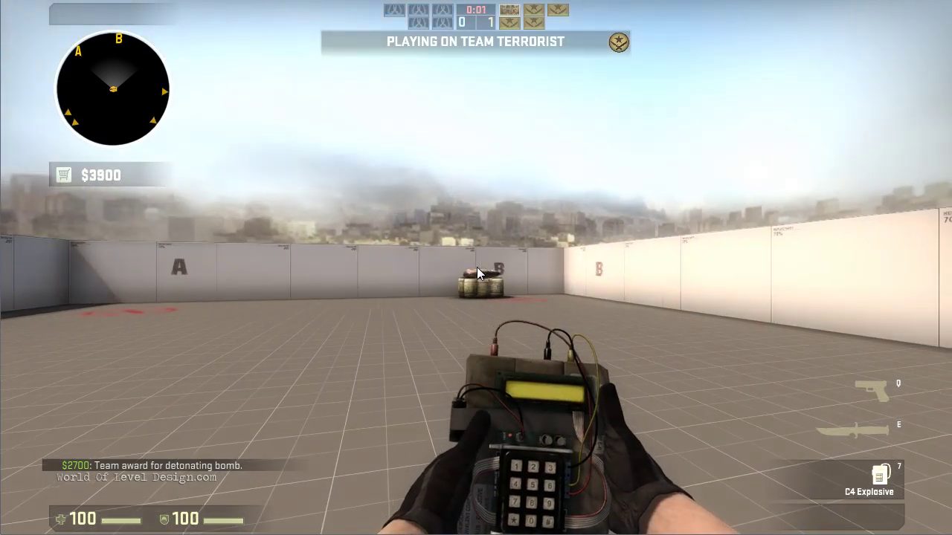
Plant the C4 on the red X beside the barrels at Bombsite B and back away to a safe distance.
key(w)
key(w)
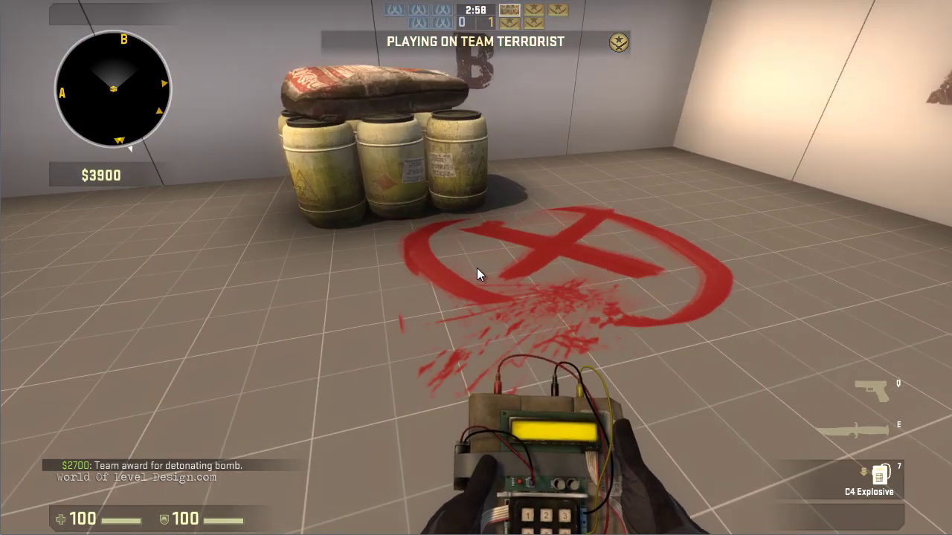
key(w)
click(477, 268)
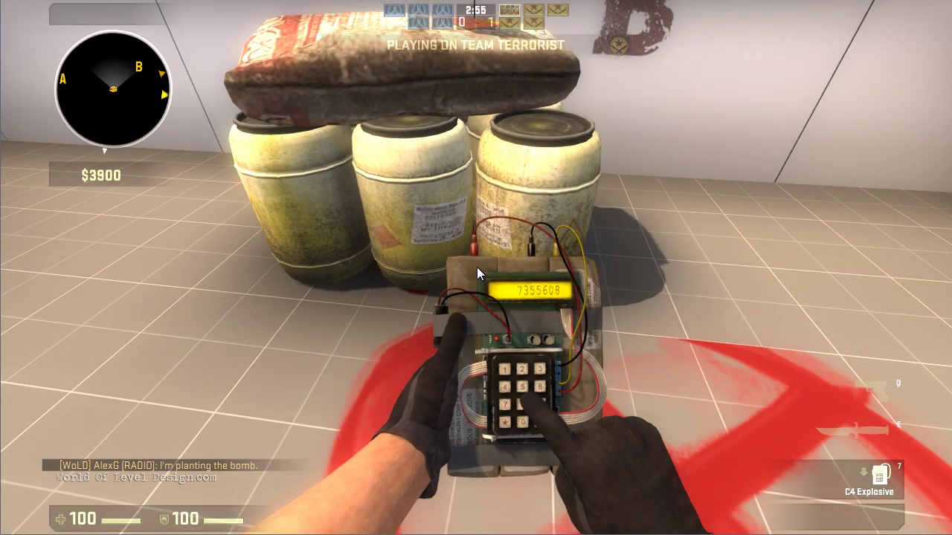
key(s)
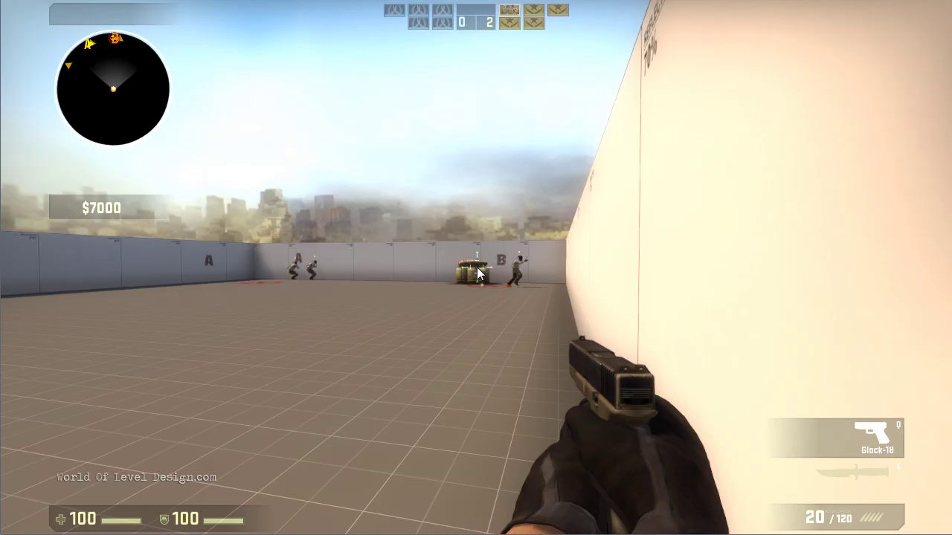
Watch the C4 explode at Bombsite B and approach the barrels to check the dust cloud and drum fire.
key(a)
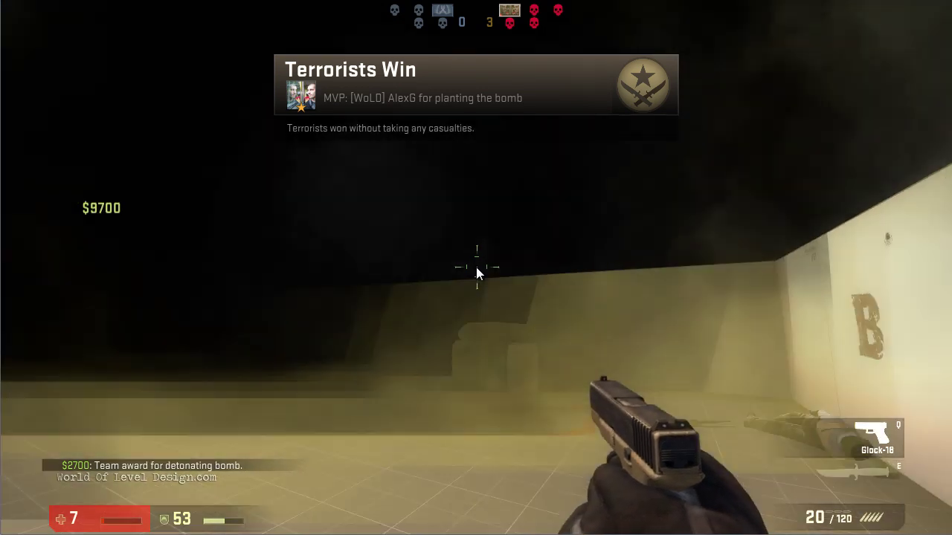
key(1)
key(w)
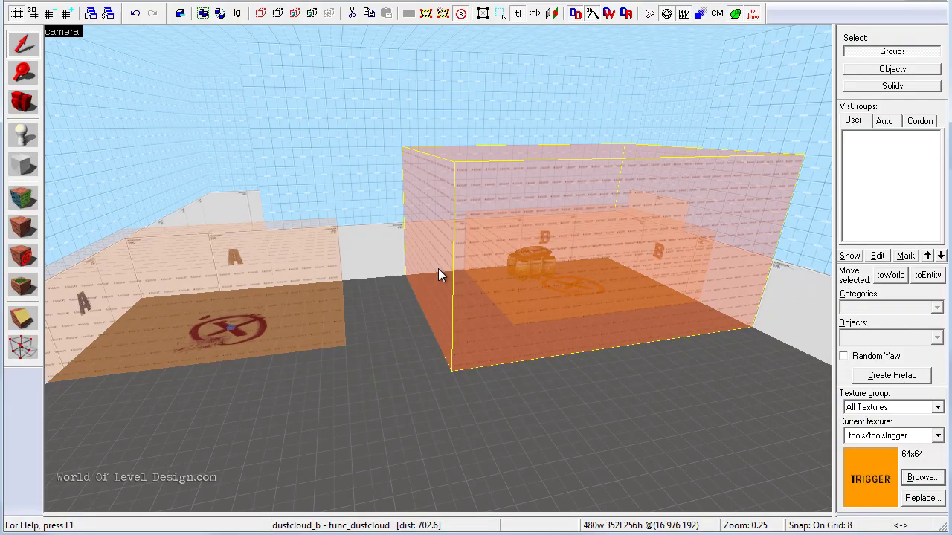
Return to the Hammer editor, review the particle properties of the dustcloud_b brush around Bombsite B, and close them.
key(z)
key(w)
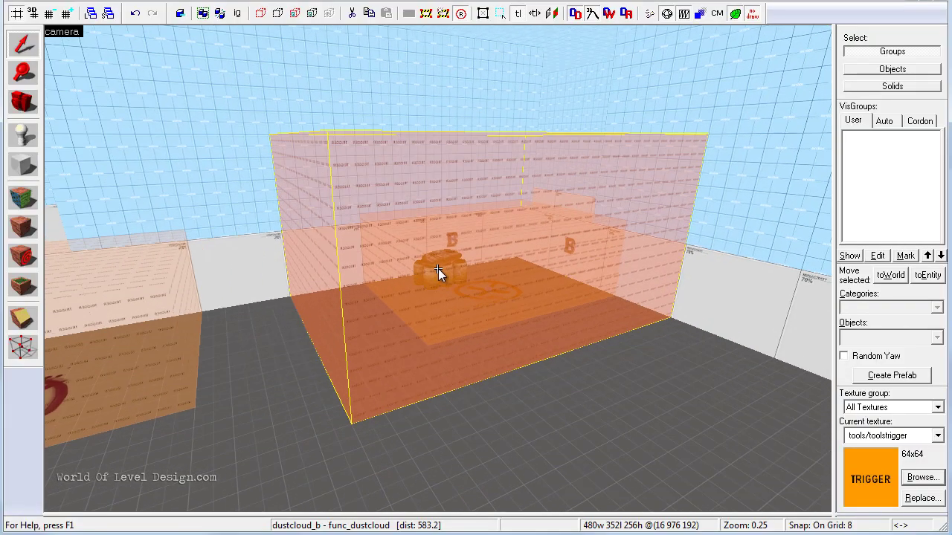
key(s)
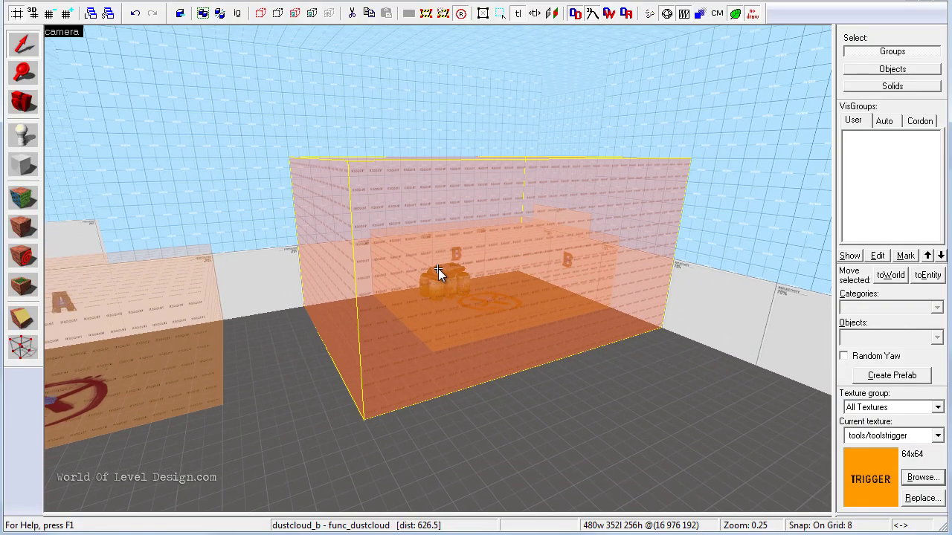
key(z)
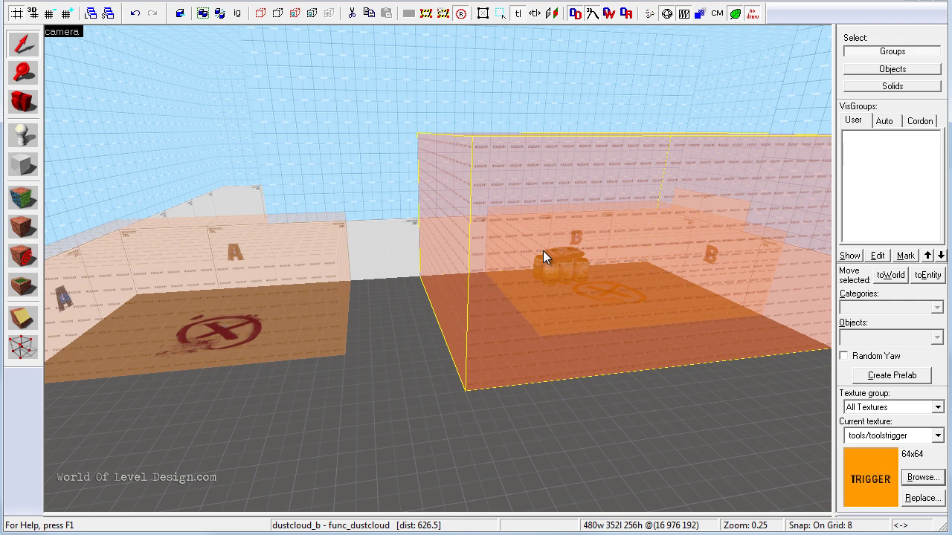
double_click(498, 199)
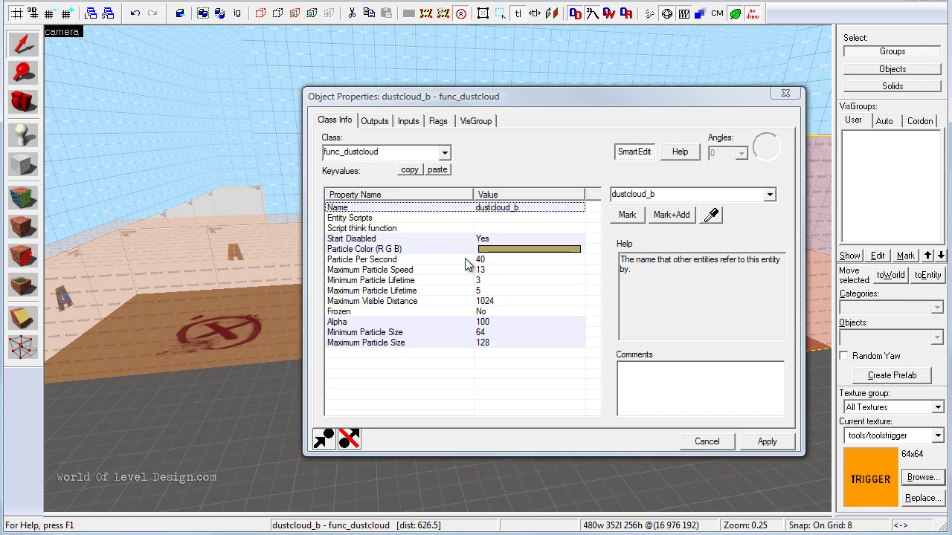
click(785, 93)
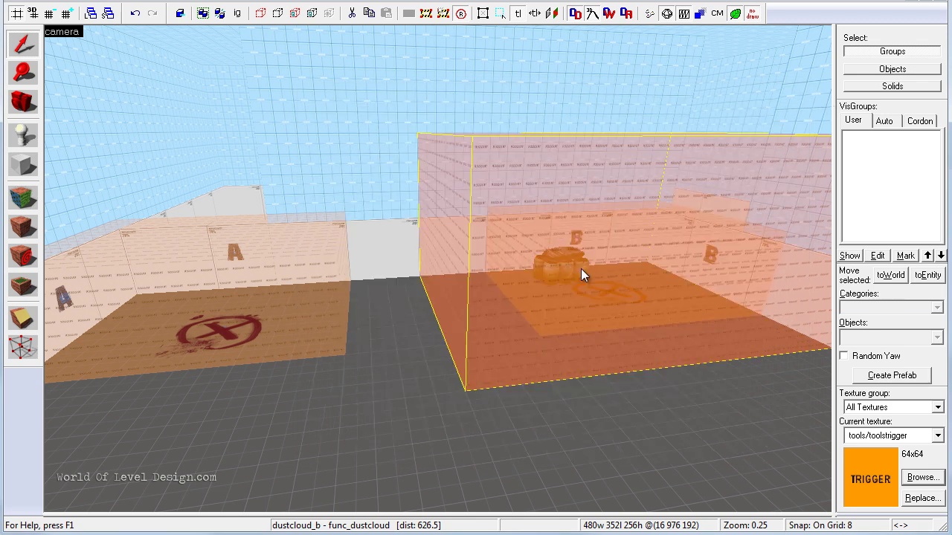